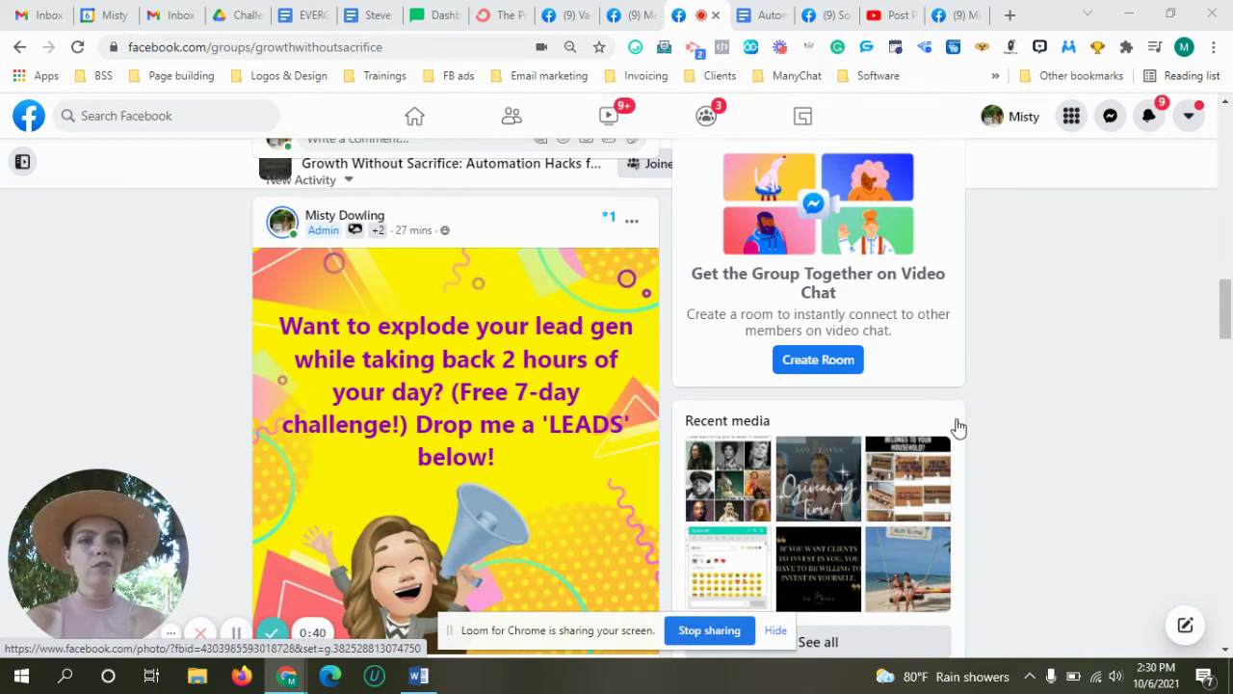
# Step: Open the list of message segments in the Genius Posts extension
pyautogui.click(1040, 50)
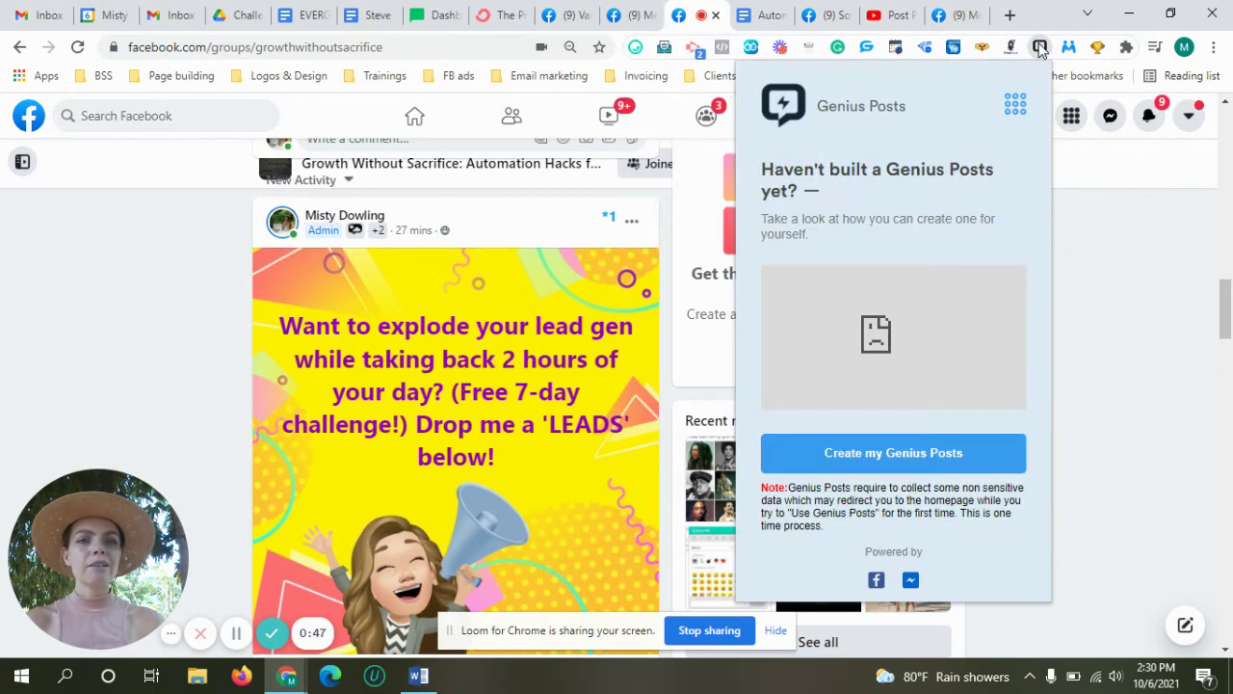
pyautogui.click(1015, 109)
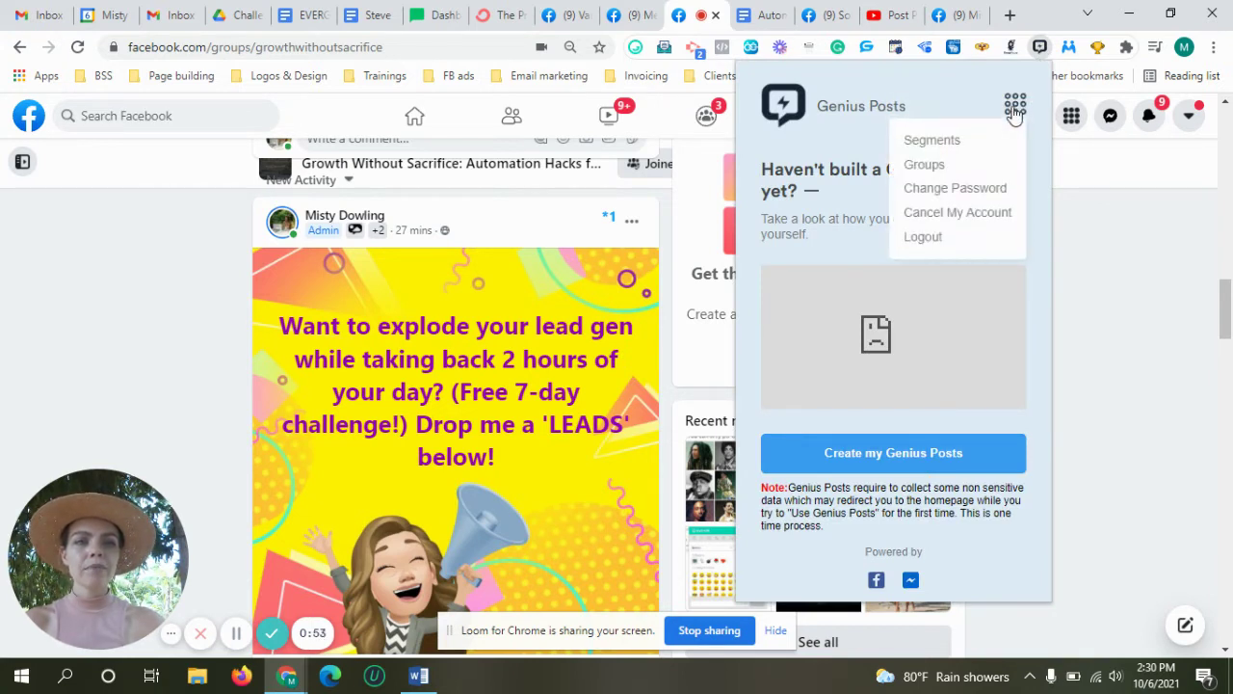
pyautogui.click(932, 140)
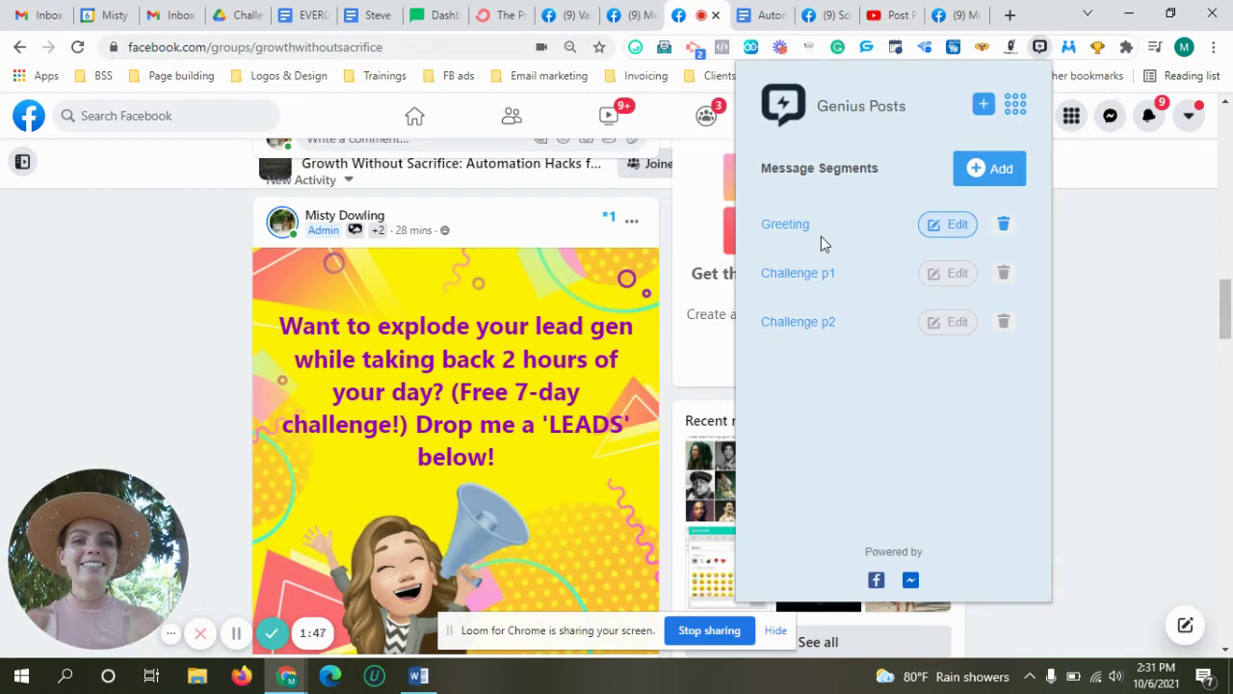
# Step: Start a new message segment and title it "Challenge invite p1"
pyautogui.click(997, 172)
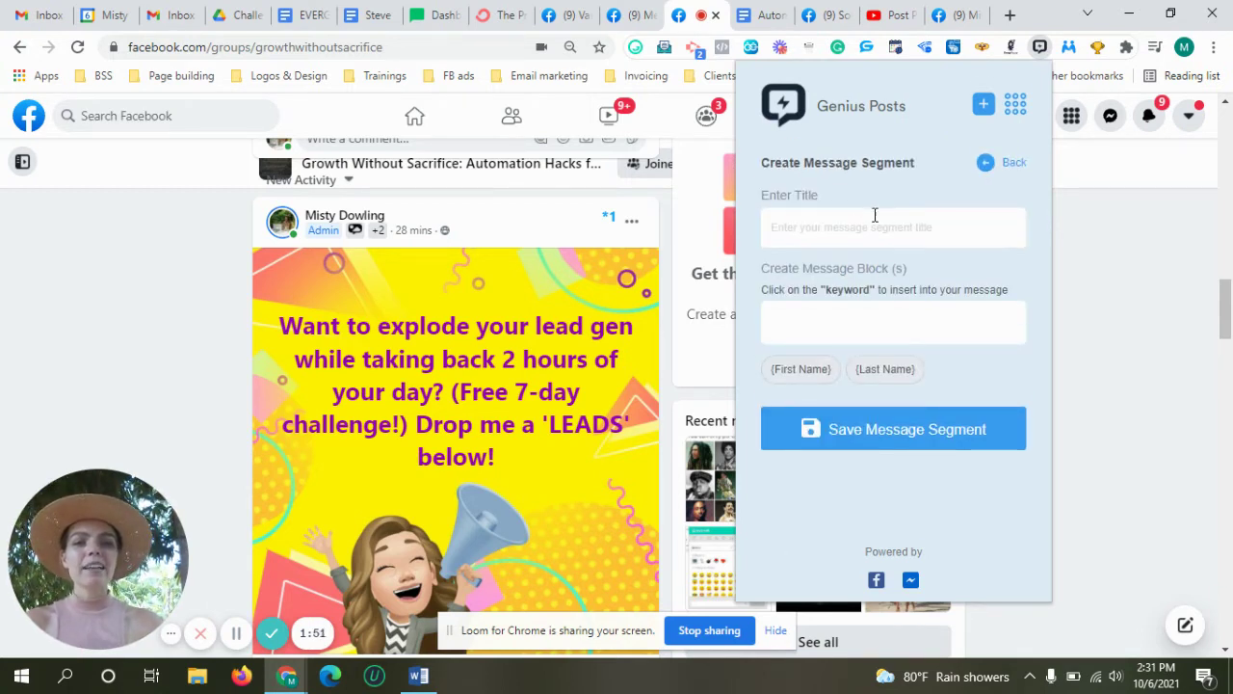
pyautogui.click(847, 233)
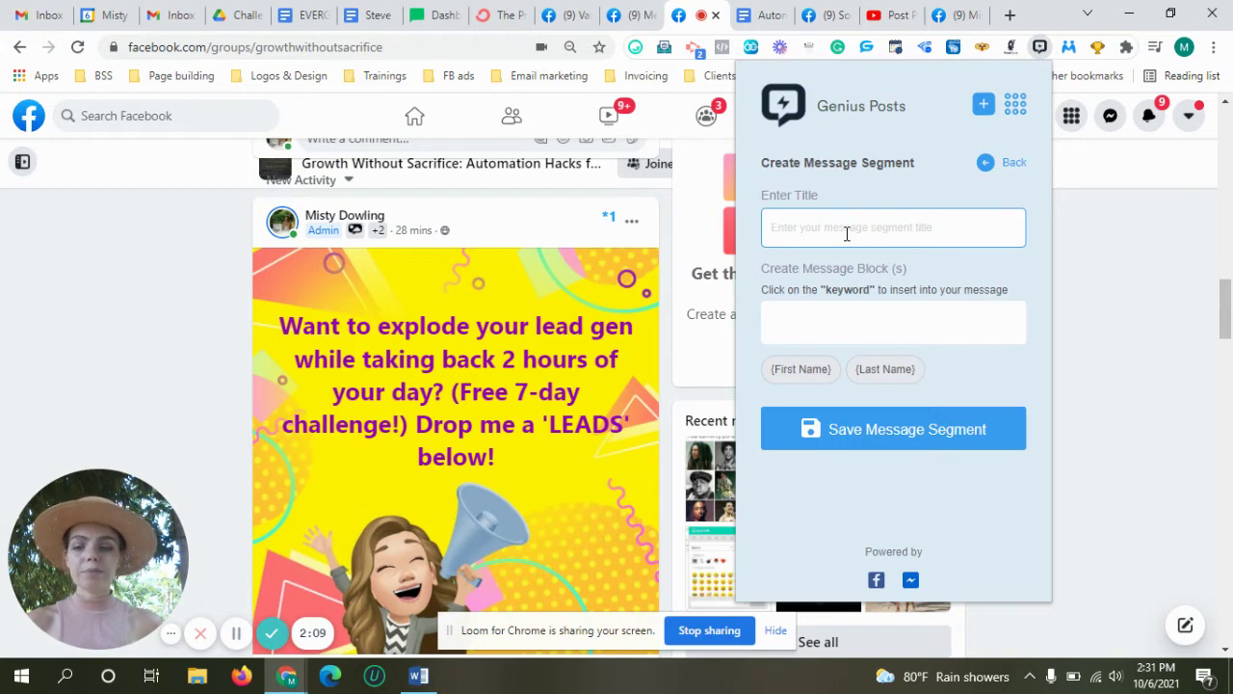
pyautogui.write('Cha')
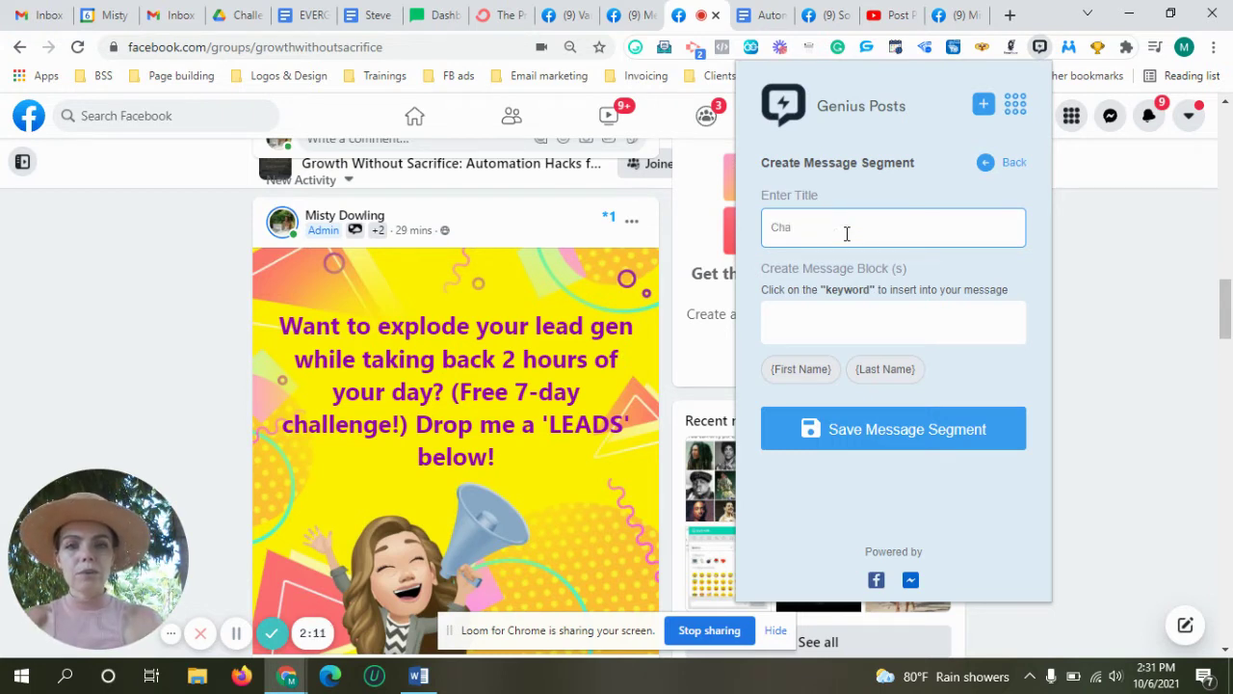
pyautogui.write('llenge ')
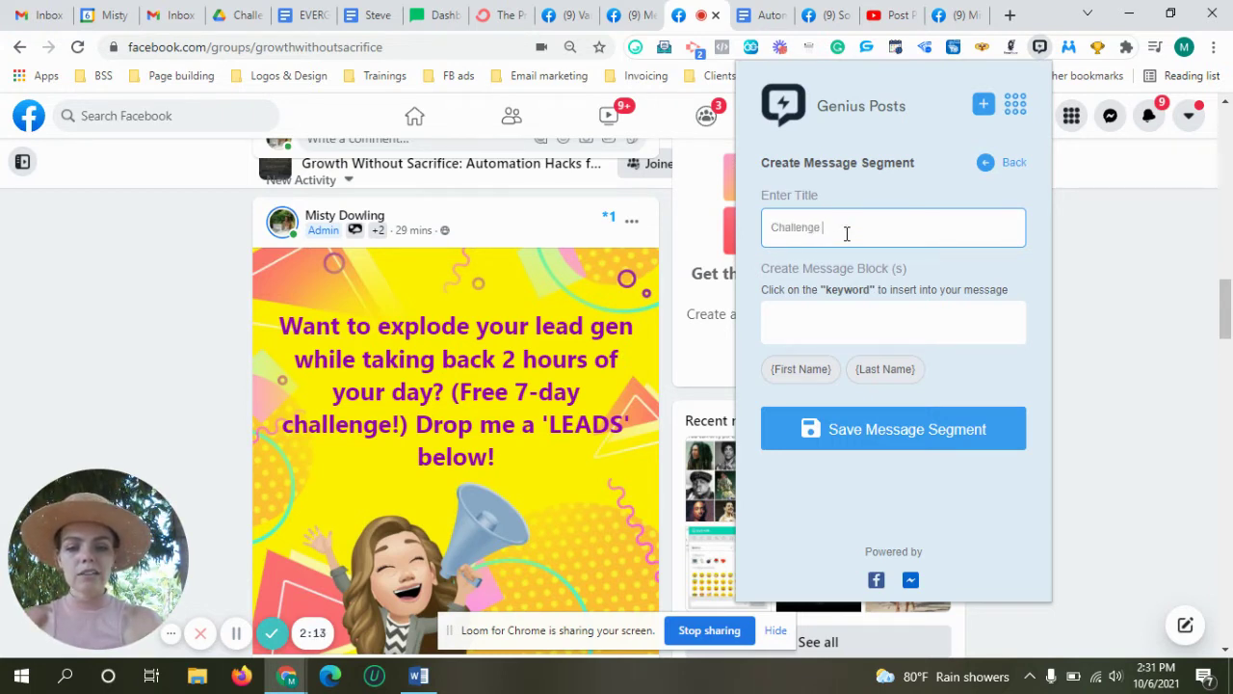
pyautogui.write('invite')
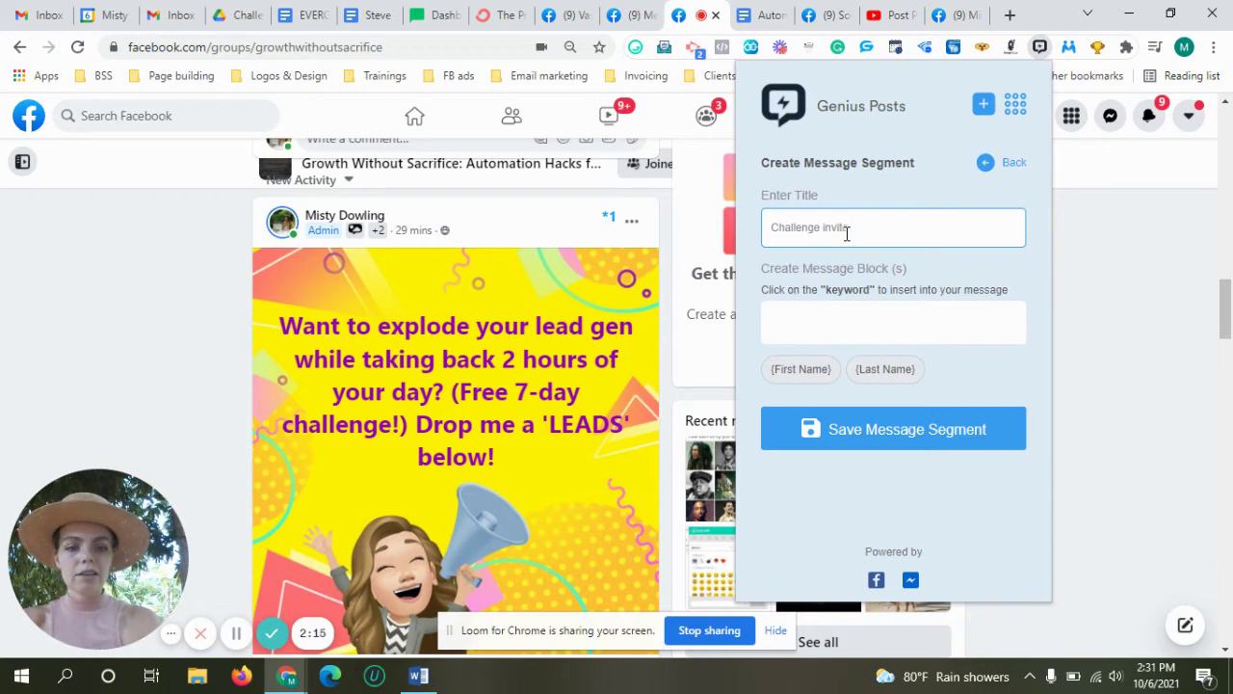
pyautogui.write(' p1')
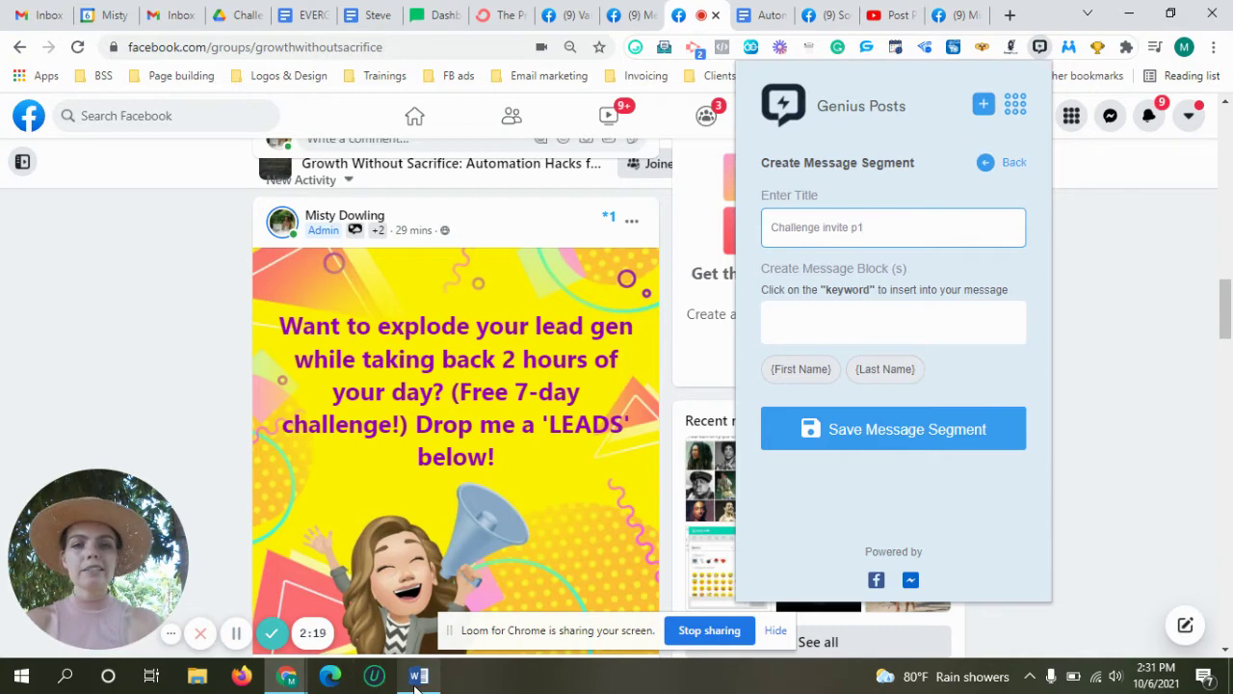
# Step: Copy the "Awesome to hear you want to join" text under Segment 2 in the Word document and add it as the segment's first message block
pyautogui.moveTo(415, 682)
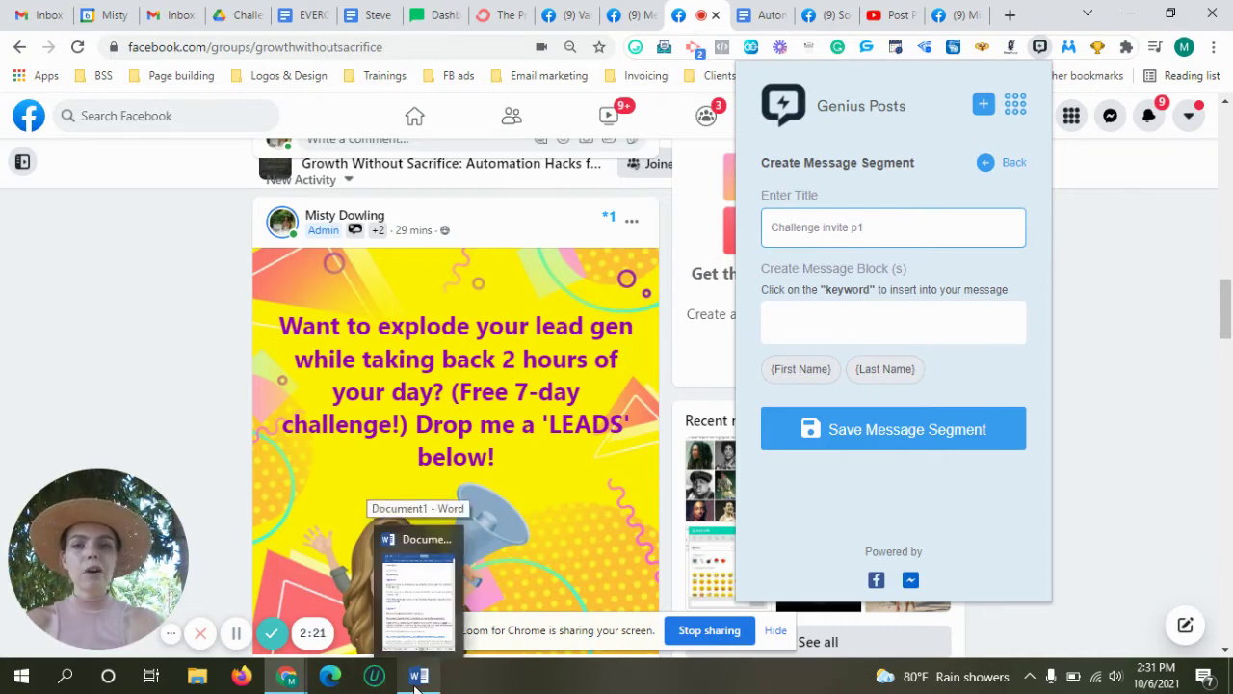
pyautogui.click(418, 582)
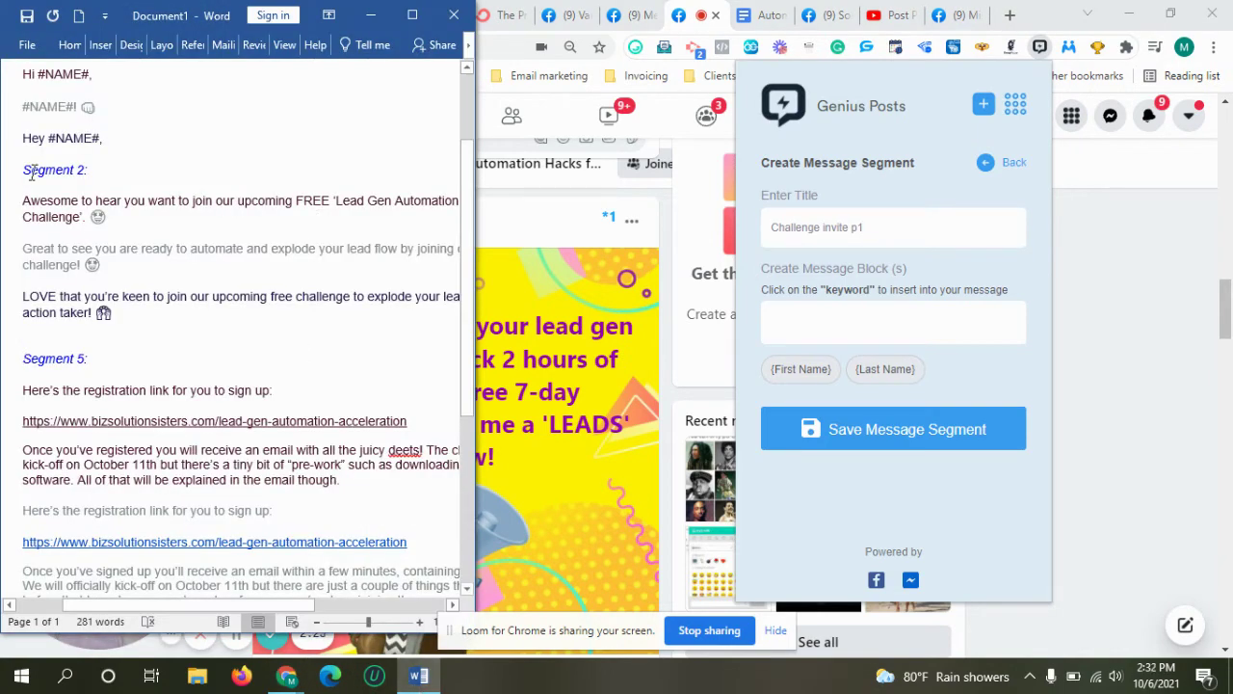
pyautogui.moveTo(22, 201); pyautogui.dragTo(126, 224)
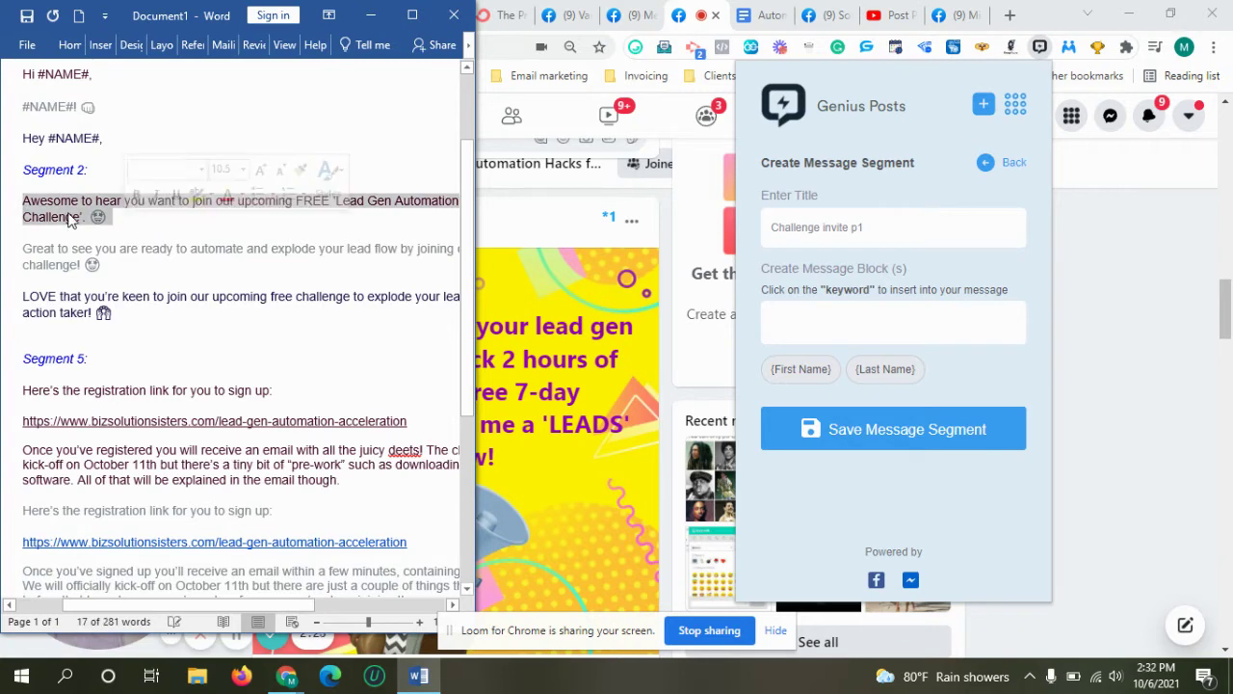
pyautogui.hotkey('ctrl', 'c')
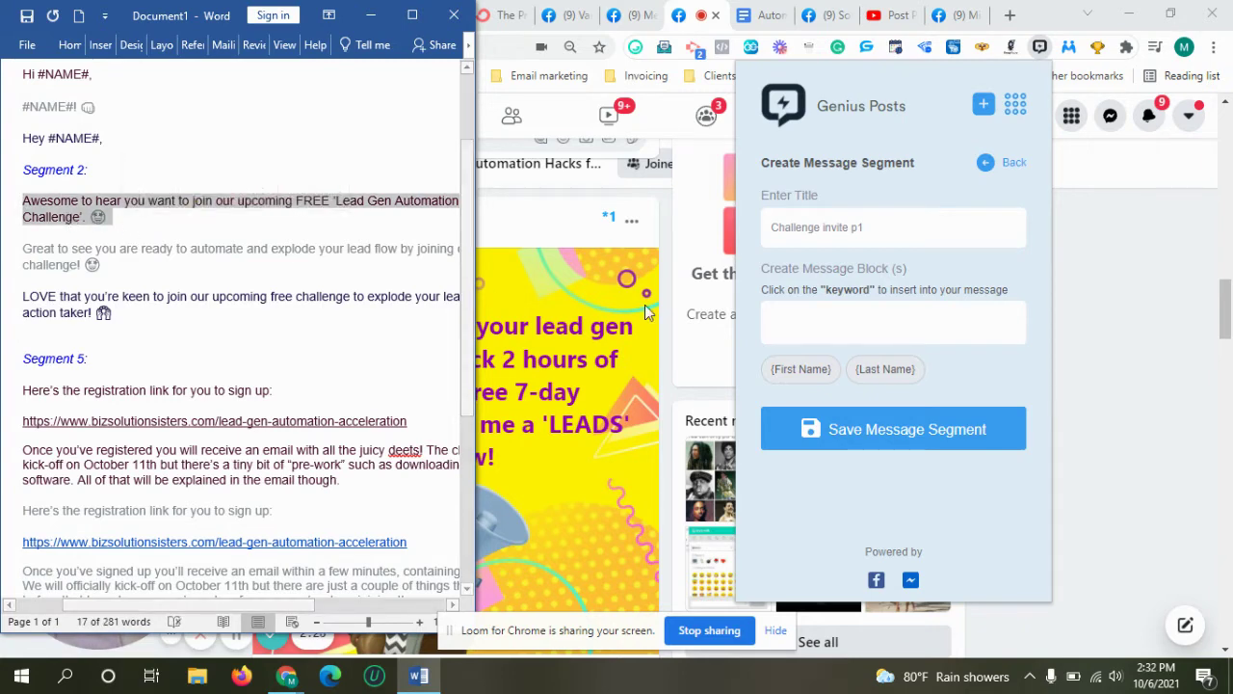
pyautogui.click(817, 319)
pyautogui.hotkey('ctrl', 'v')
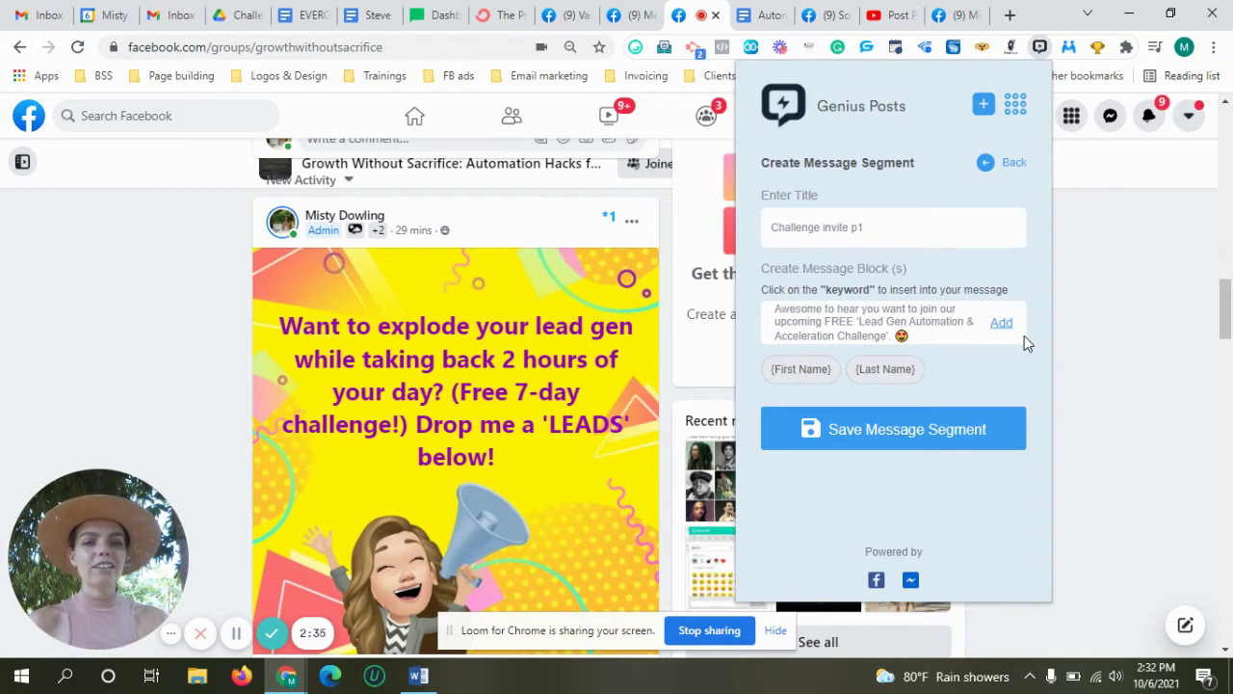
pyautogui.click(1002, 325)
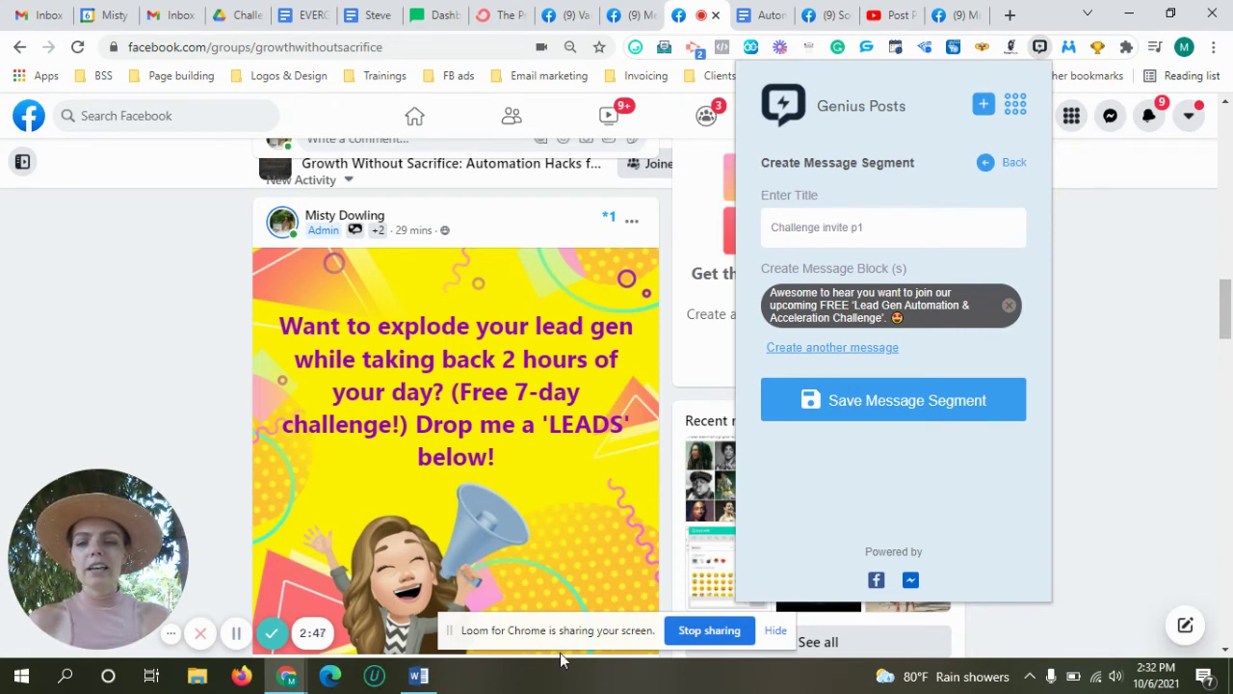
# Step: Copy the "Great to see you are ready to automate" text from the Word document and add it as a second message block
pyautogui.click(417, 676)
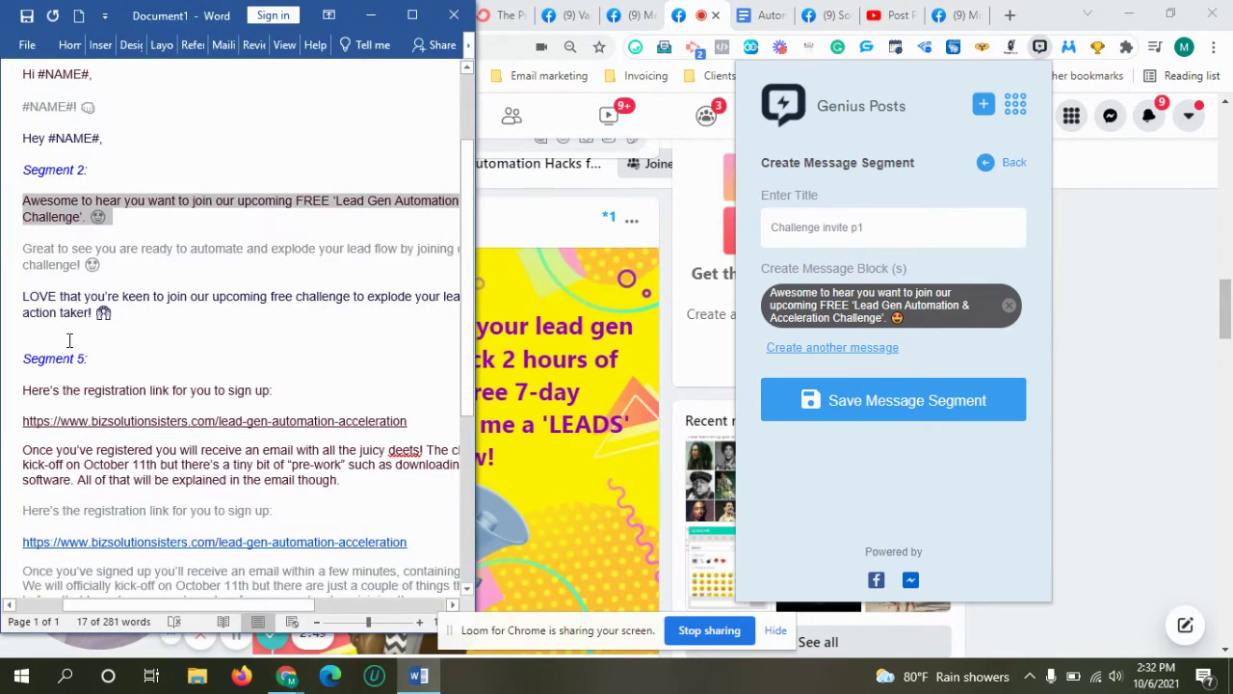
pyautogui.moveTo(100, 264); pyautogui.dragTo(24, 250)
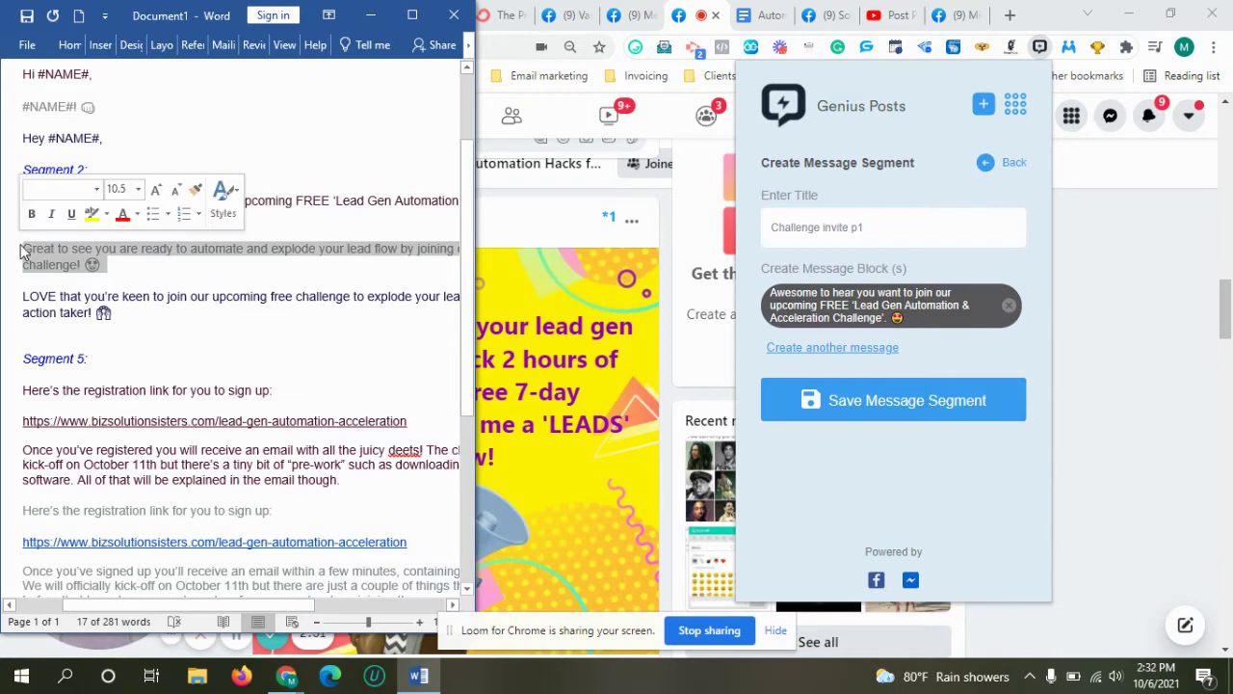
pyautogui.click(808, 351)
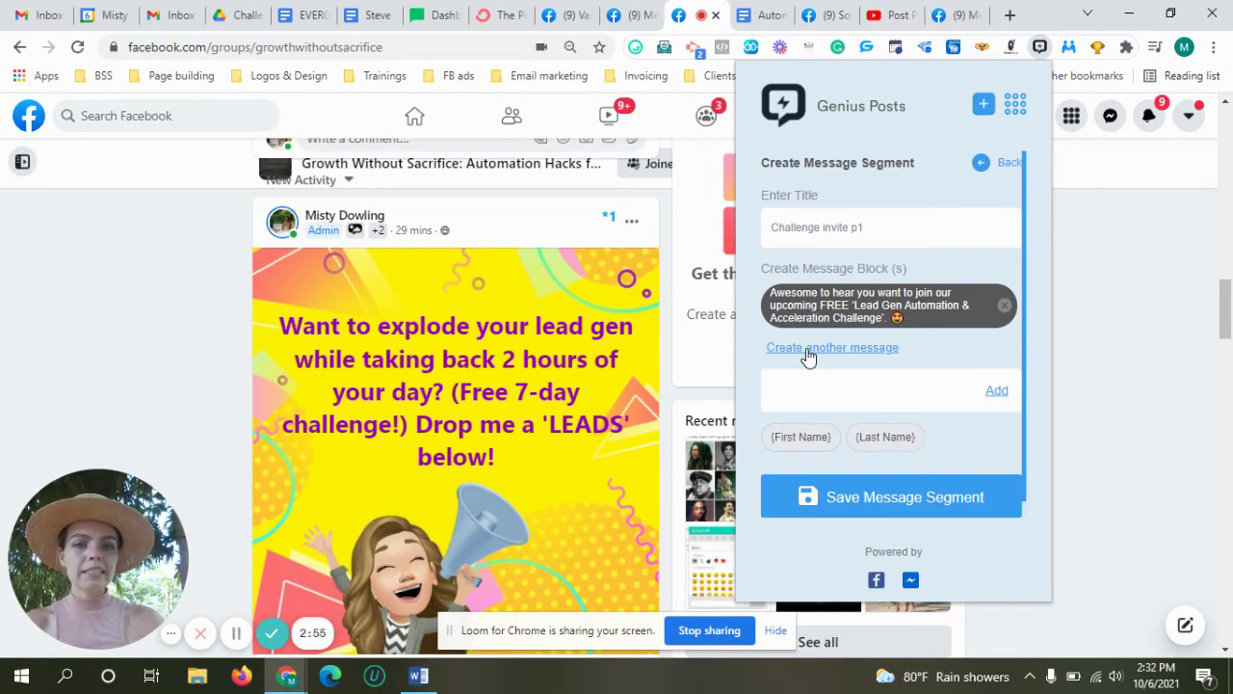
pyautogui.hotkey('ctrl', 'v')
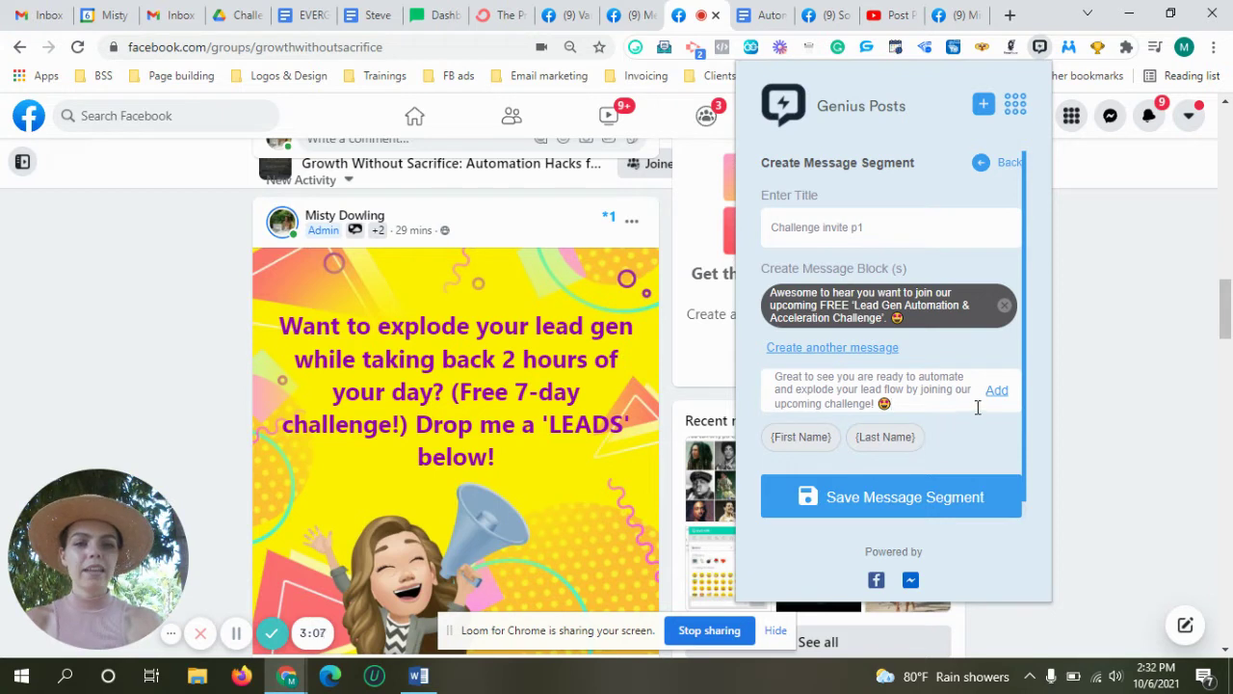
pyautogui.click(996, 392)
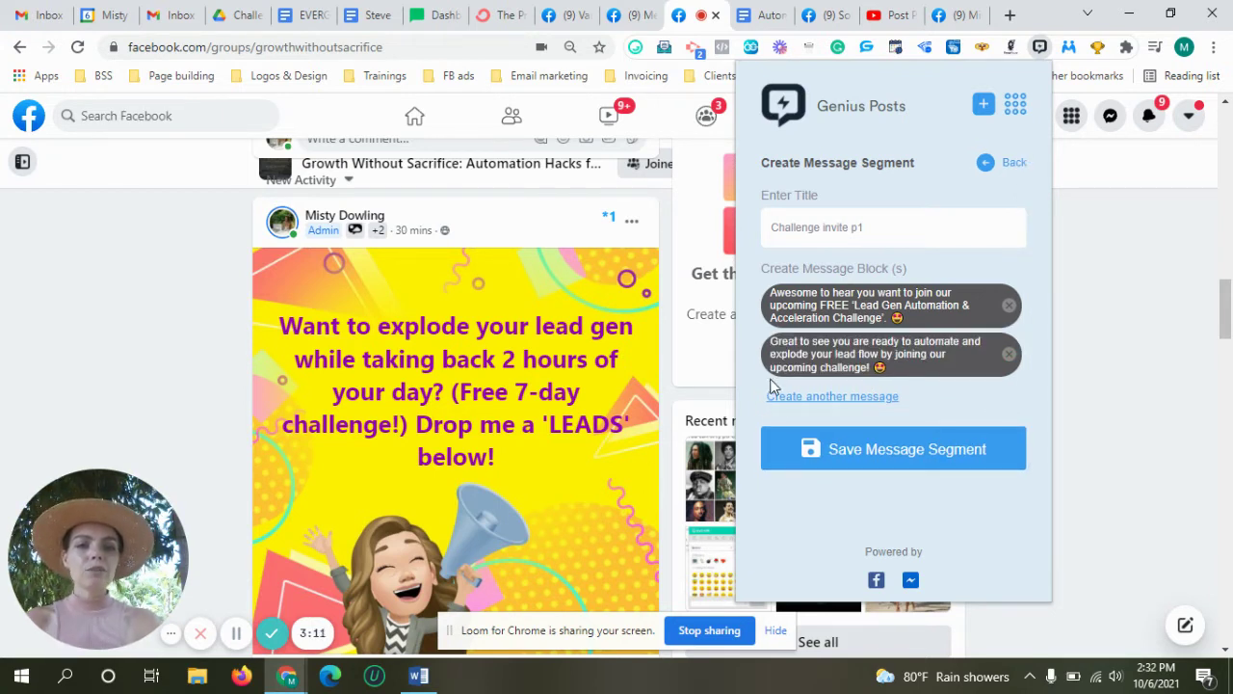
# Step: Add the Word document's "LOVE that you're keen to join" text as a third message block and save the segment
pyautogui.click(832, 399)
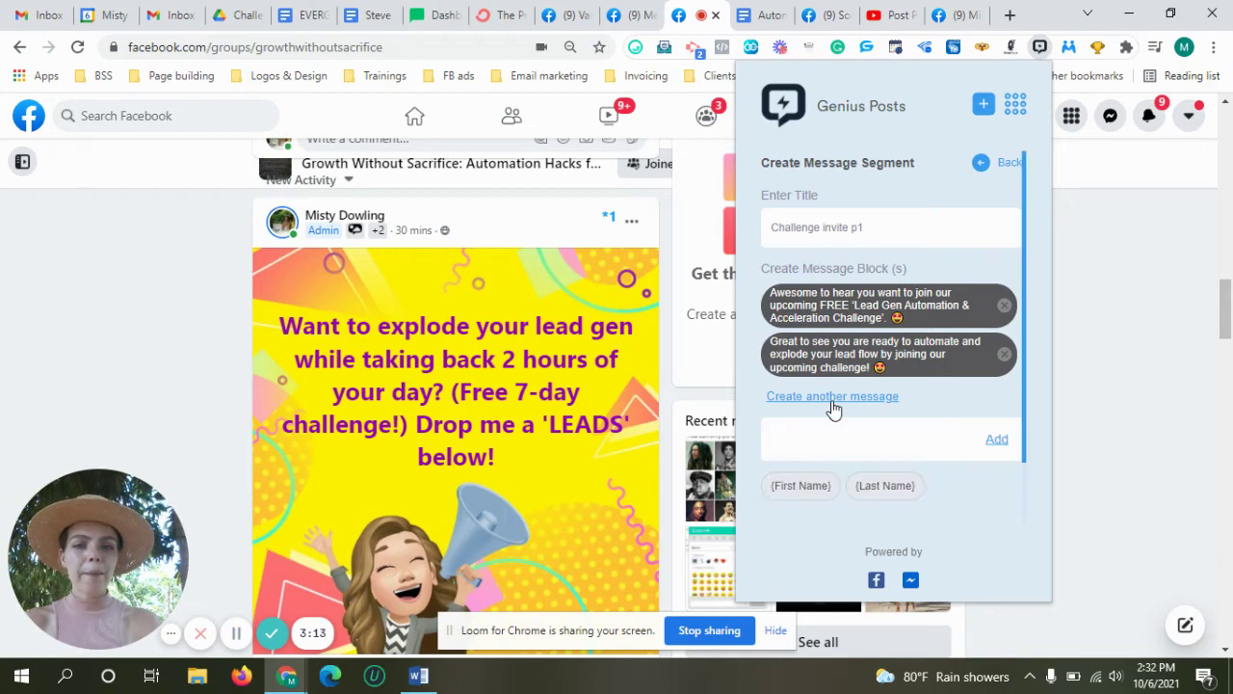
pyautogui.click(417, 677)
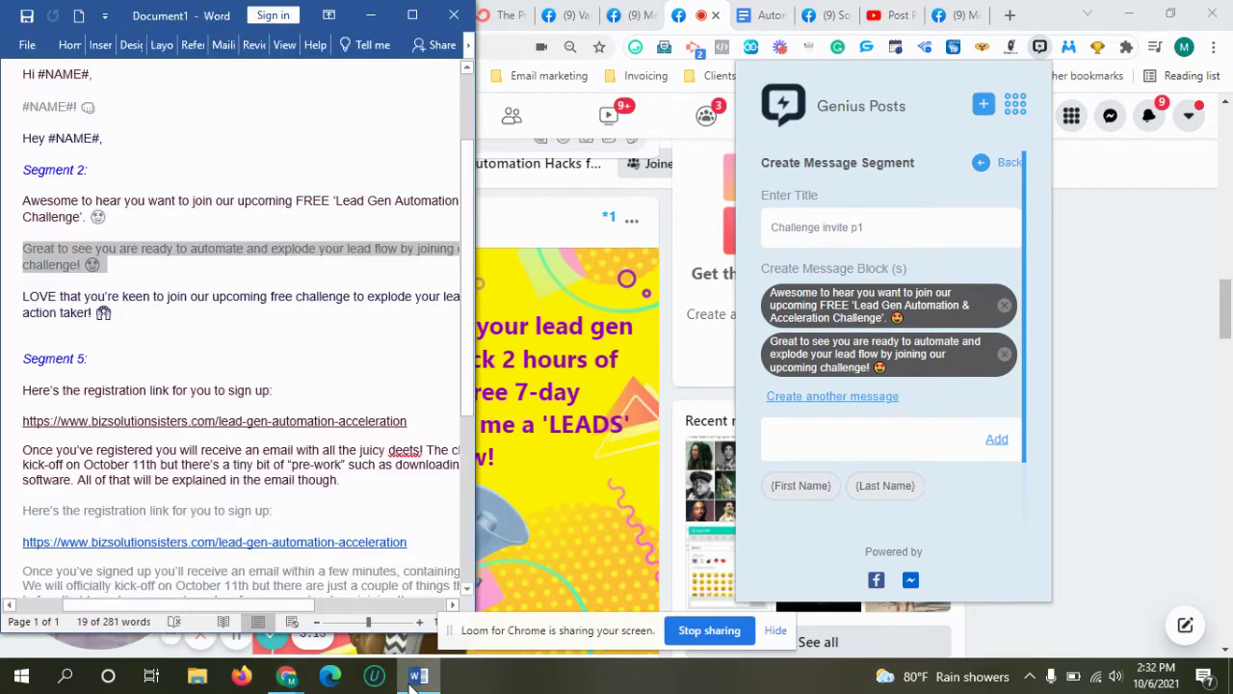
pyautogui.tripleClick(70, 312)
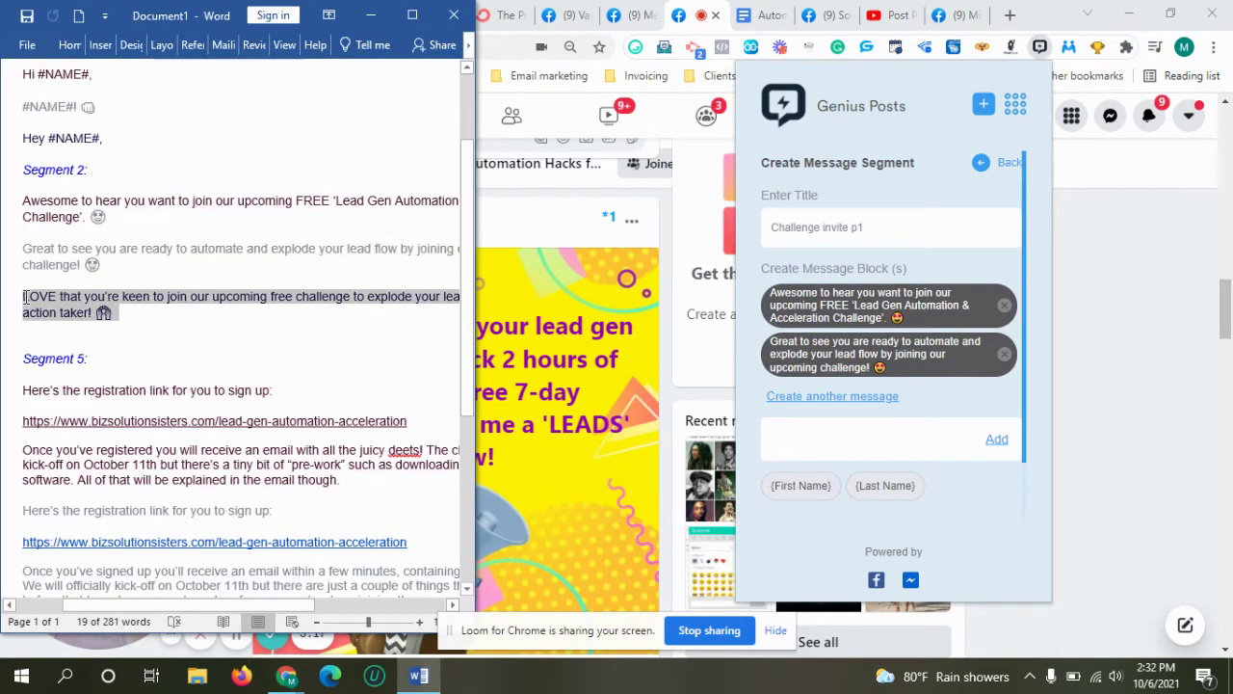
pyautogui.hotkey('ctrl', 'c')
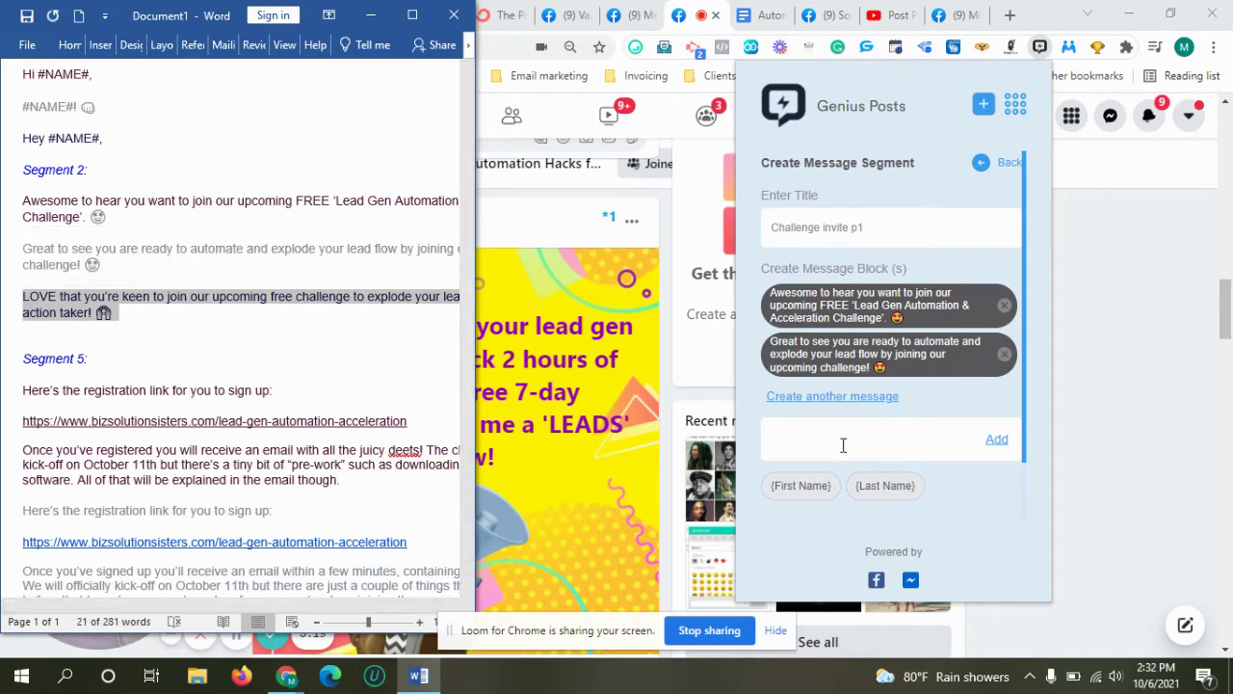
pyautogui.click(842, 443)
pyautogui.hotkey('ctrl', 'v')
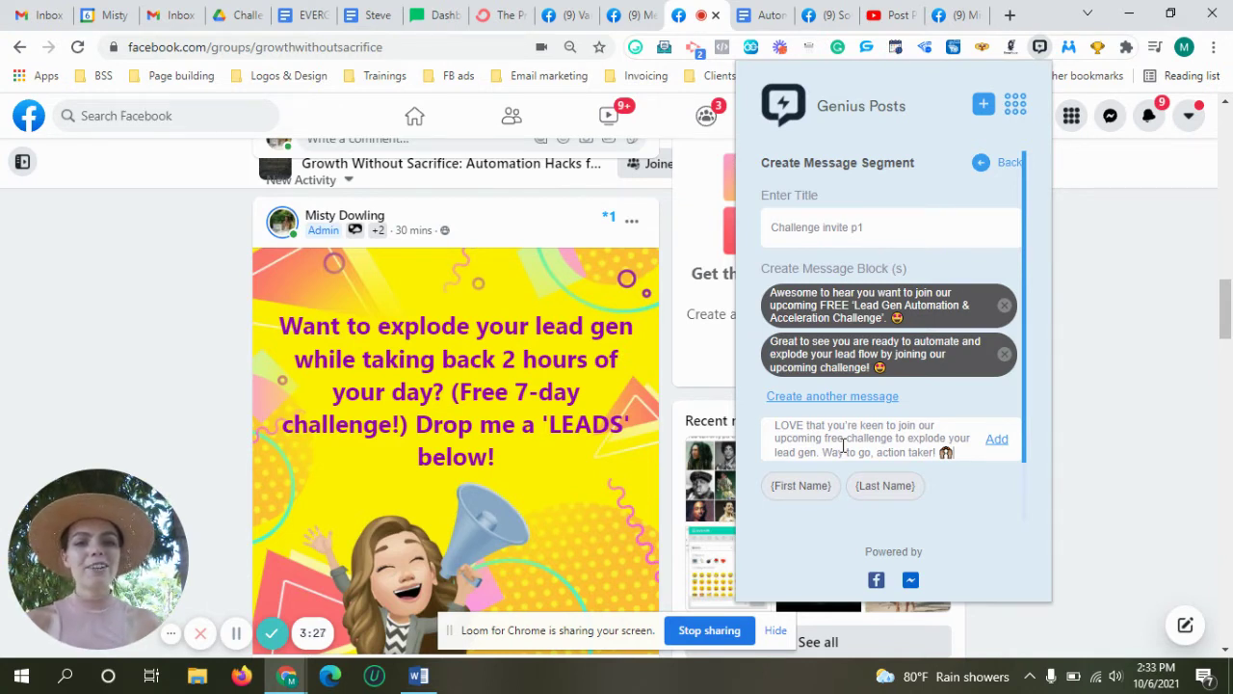
pyautogui.click(995, 442)
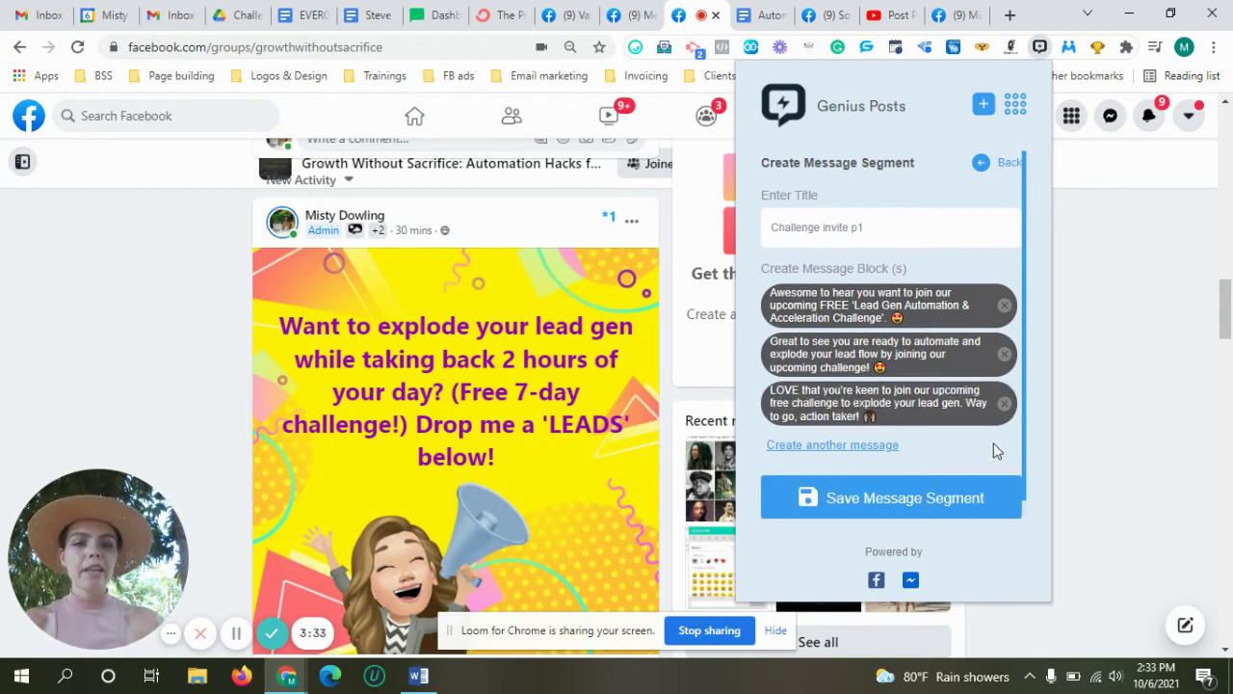
pyautogui.click(894, 501)
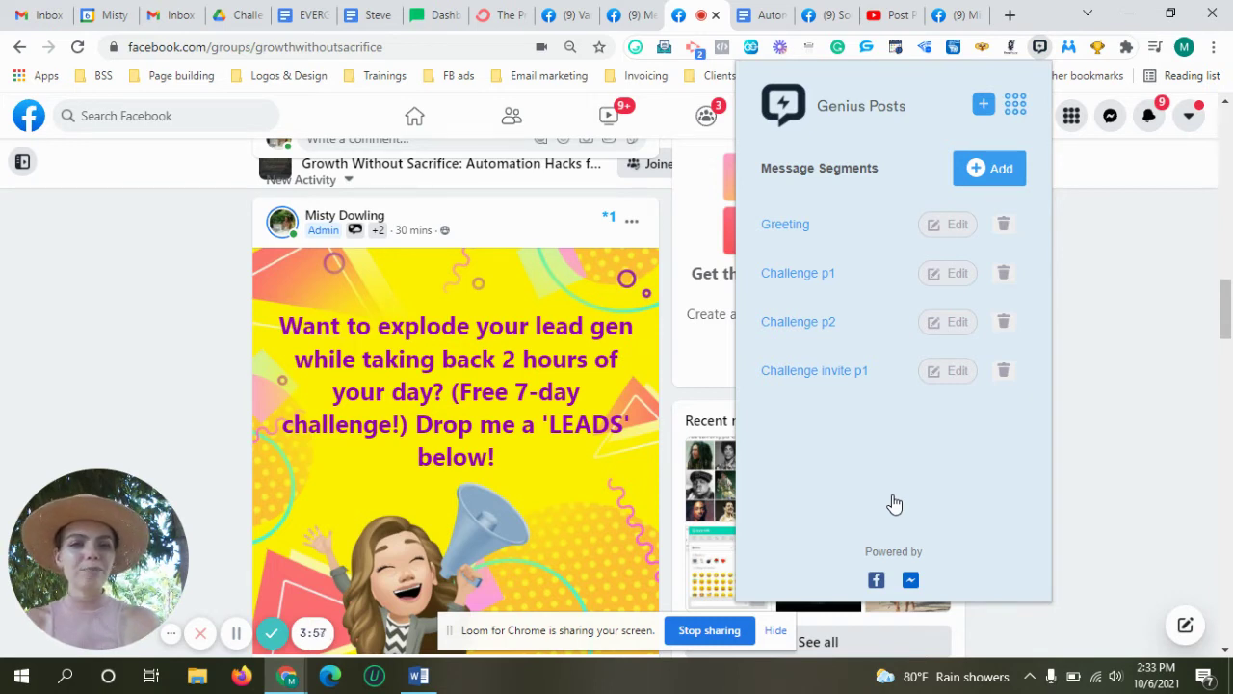
# Step: Start another message segment and title it "Challenge invite p2"
pyautogui.click(992, 179)
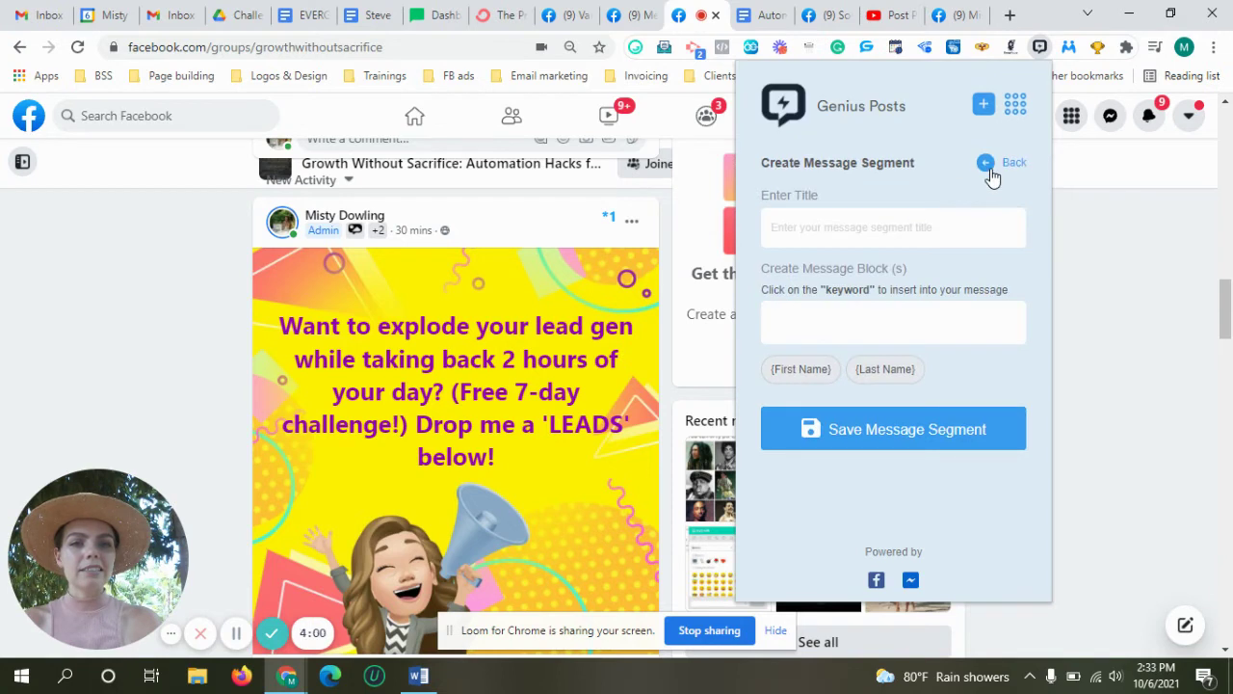
pyautogui.click(815, 221)
pyautogui.write('Cha')
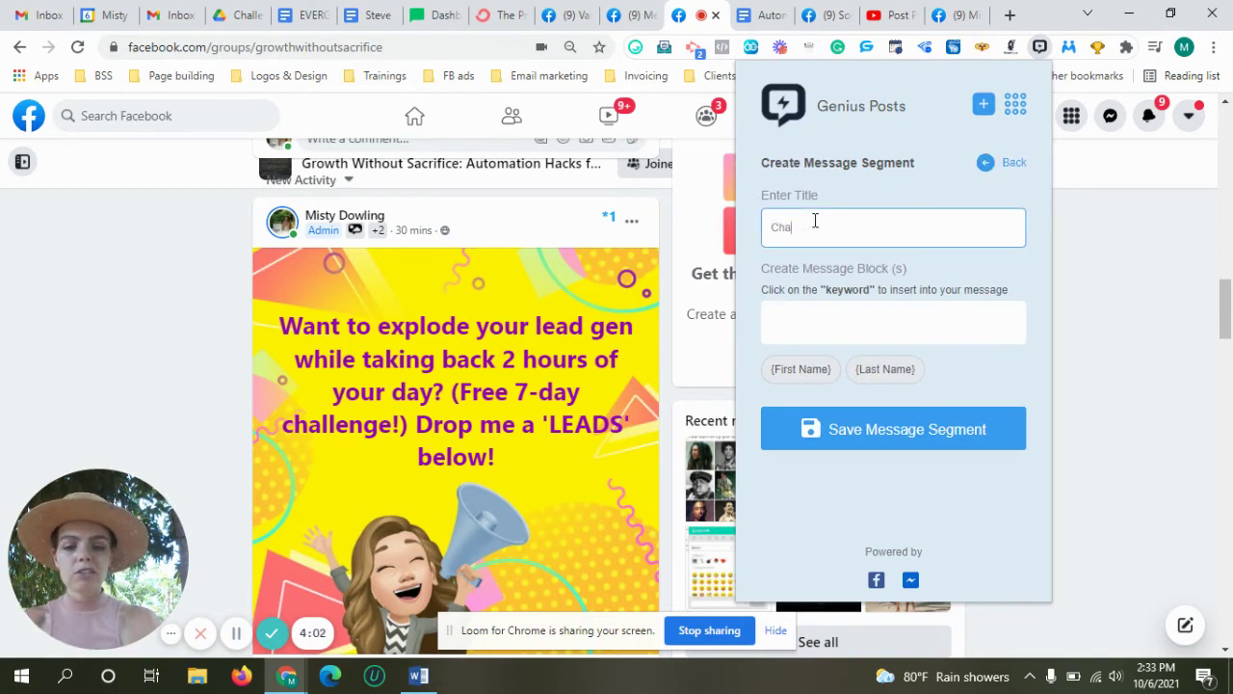
pyautogui.write('llenge in')
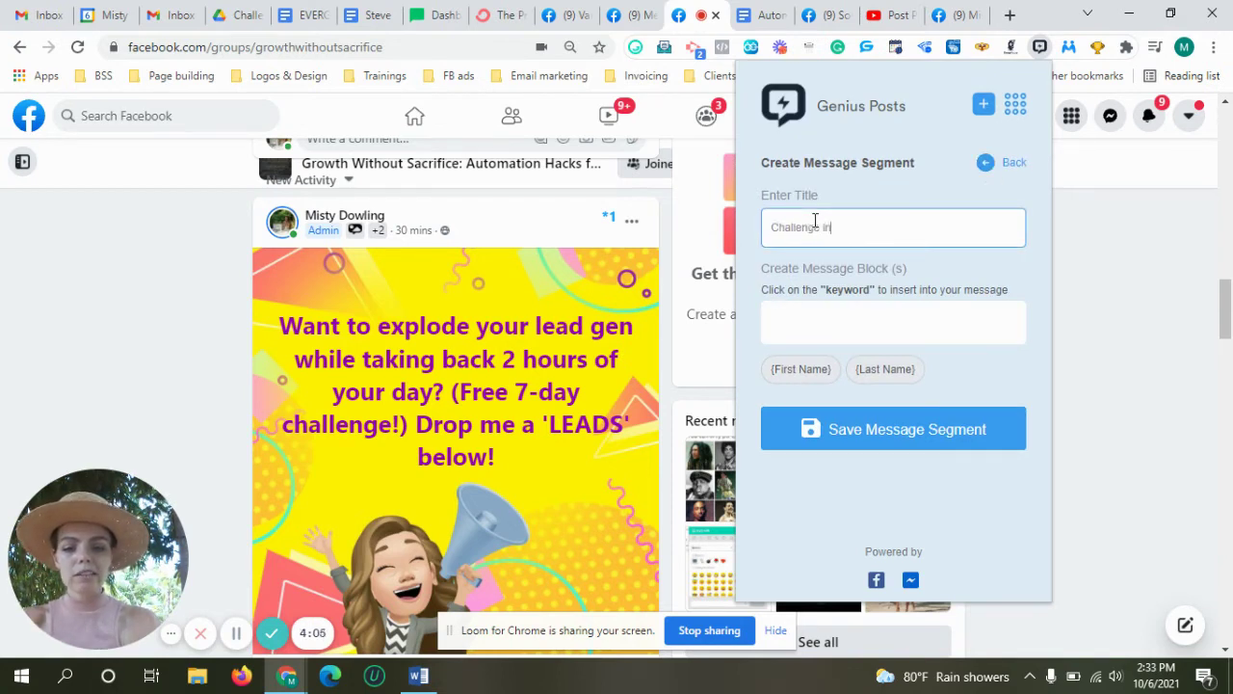
pyautogui.write('vite p2')
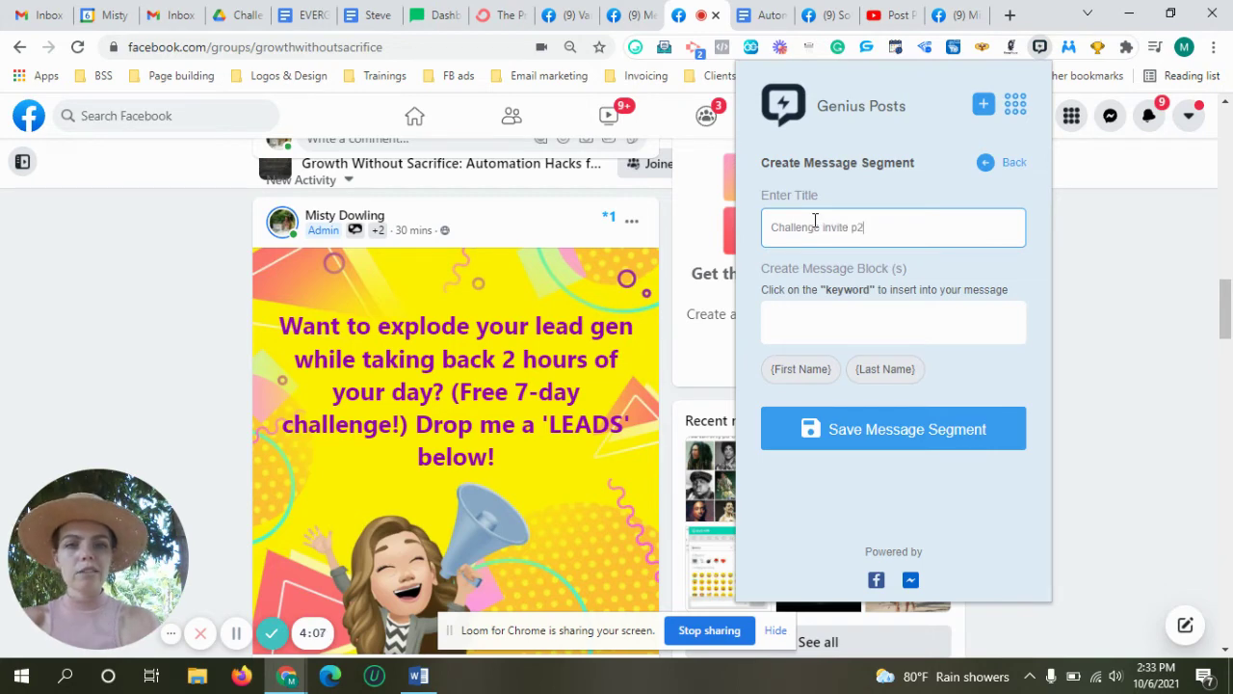
# Step: Copy the first registration-link text under Segment 5 in the Word document and add it as the segment's first message block
pyautogui.click(419, 678)
pyautogui.moveTo(472, 181); pyautogui.dragTo(476, 237)
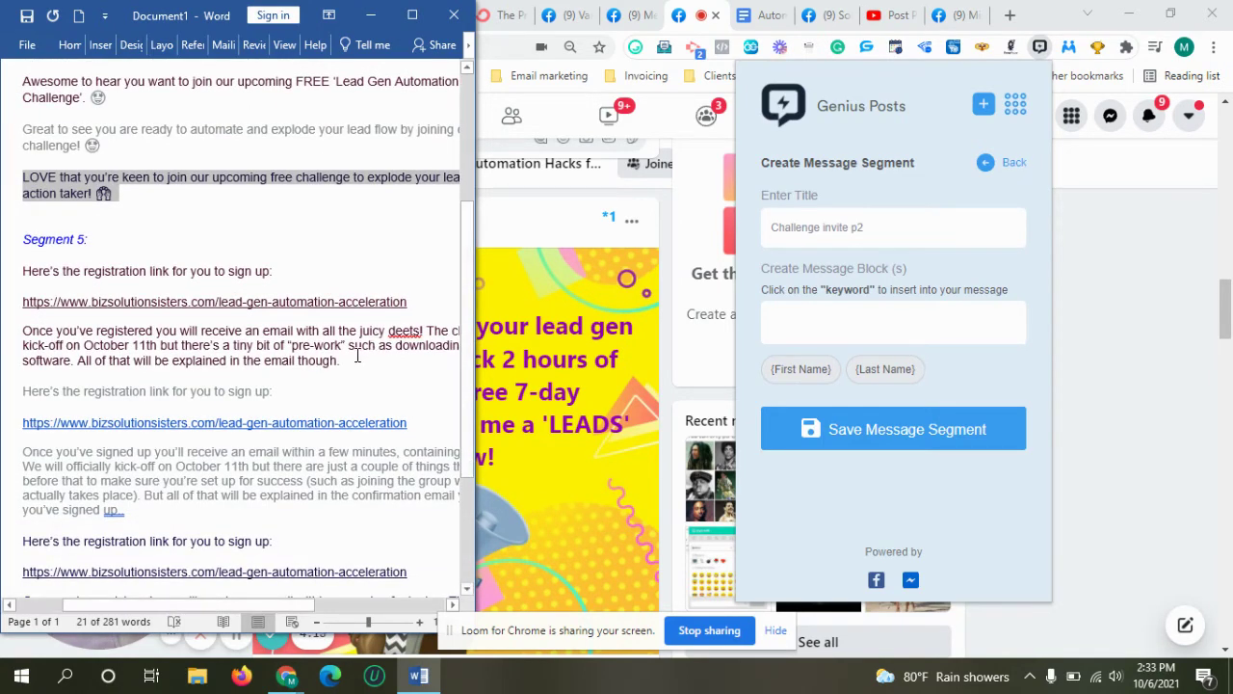
pyautogui.moveTo(345, 361); pyautogui.dragTo(26, 276)
pyautogui.click(807, 318)
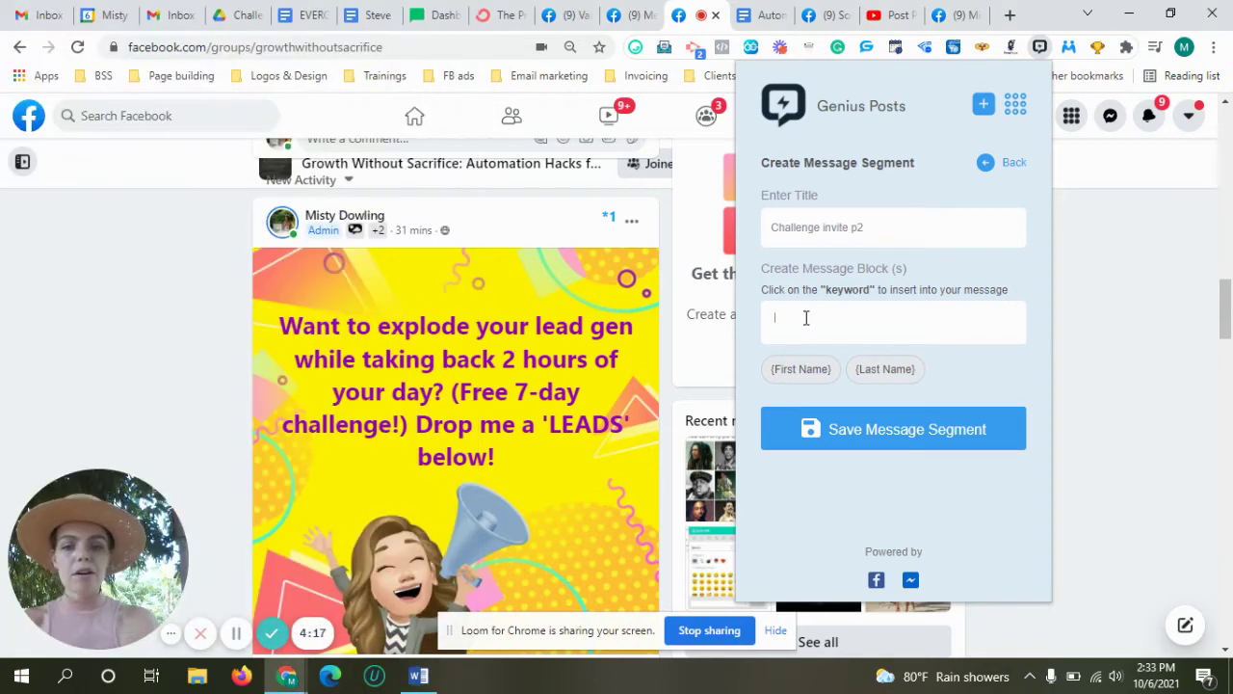
pyautogui.hotkey('ctrl', 'v')
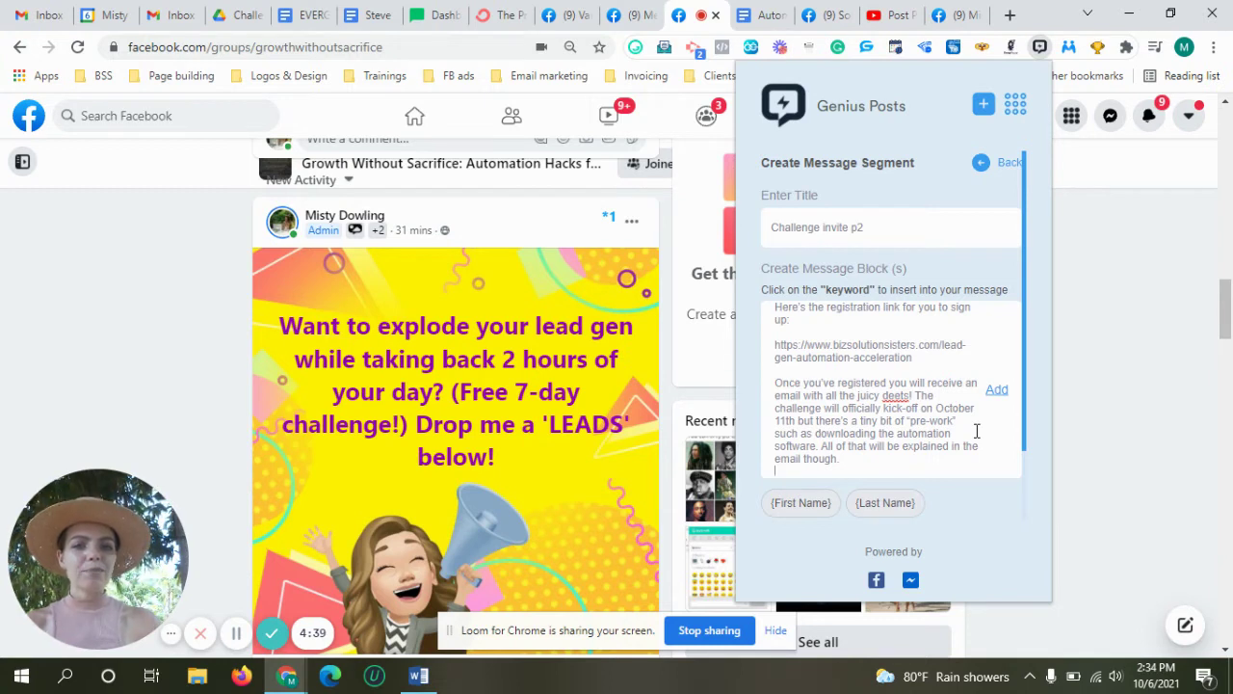
pyautogui.scroll(-1, 1027, 374)
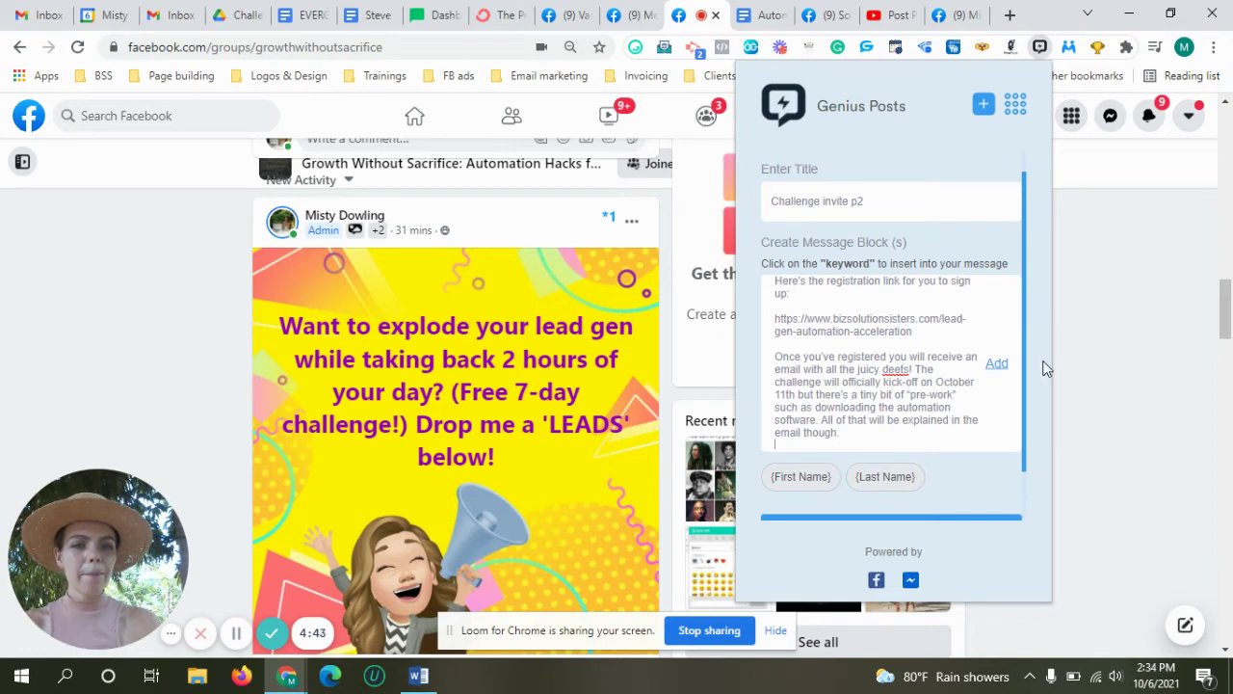
pyautogui.click(995, 364)
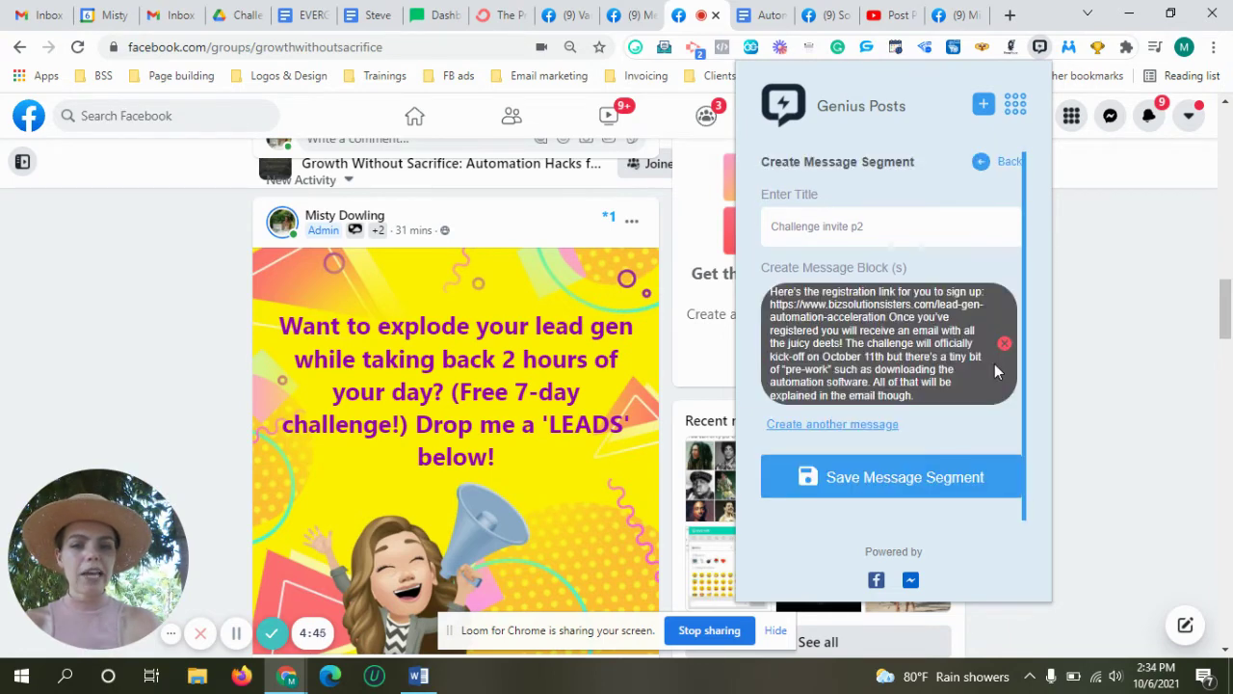
# Step: Add the Word document's second registration-link variation, containing "Once you've signed up you'll receive an email", as a second message block
pyautogui.click(417, 676)
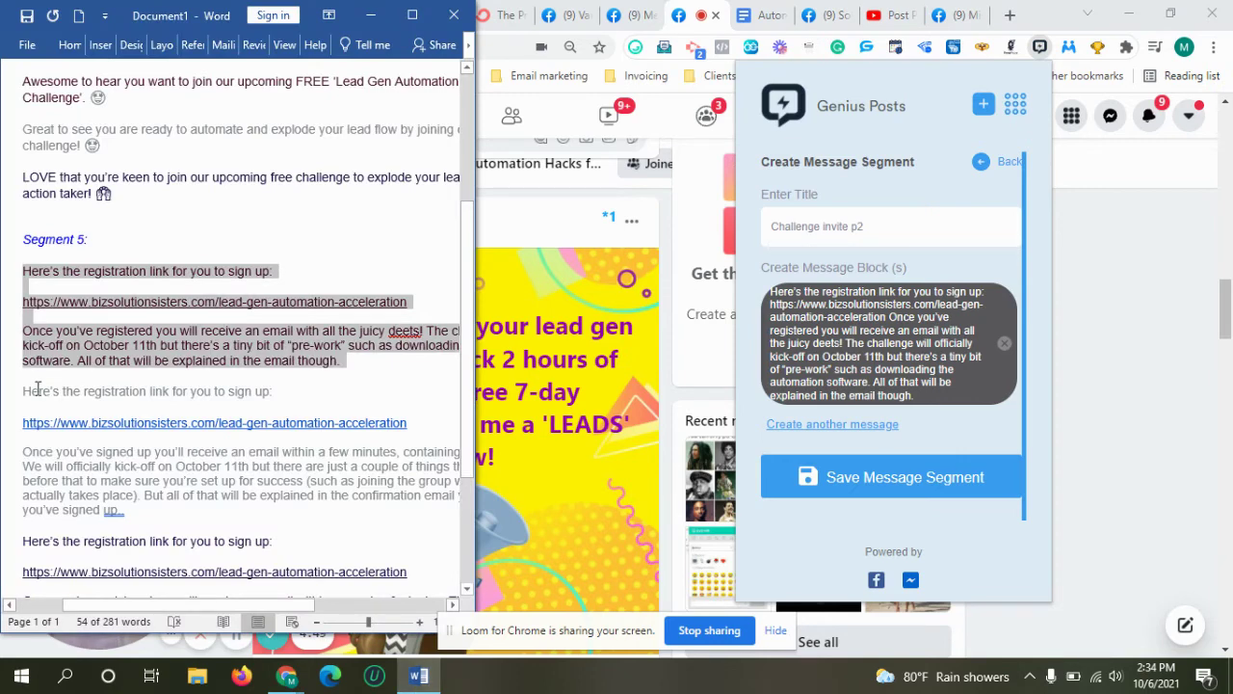
pyautogui.moveTo(23, 389); pyautogui.dragTo(139, 518)
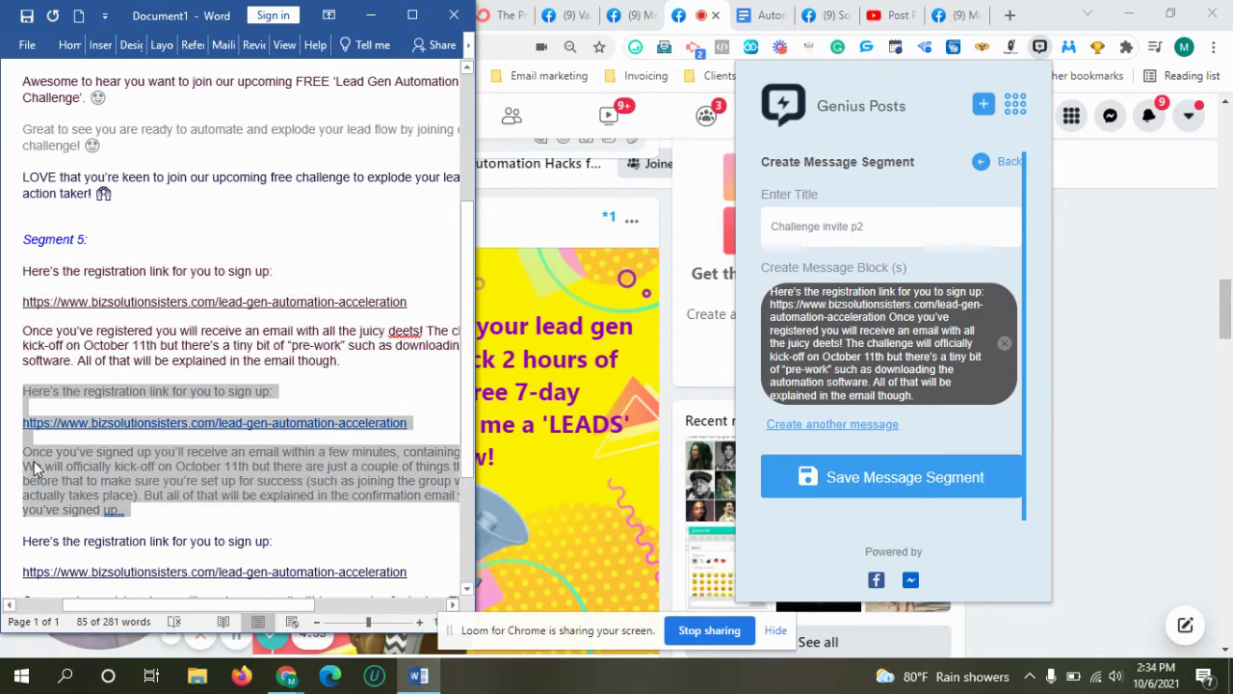
pyautogui.click(823, 430)
pyautogui.click(823, 431)
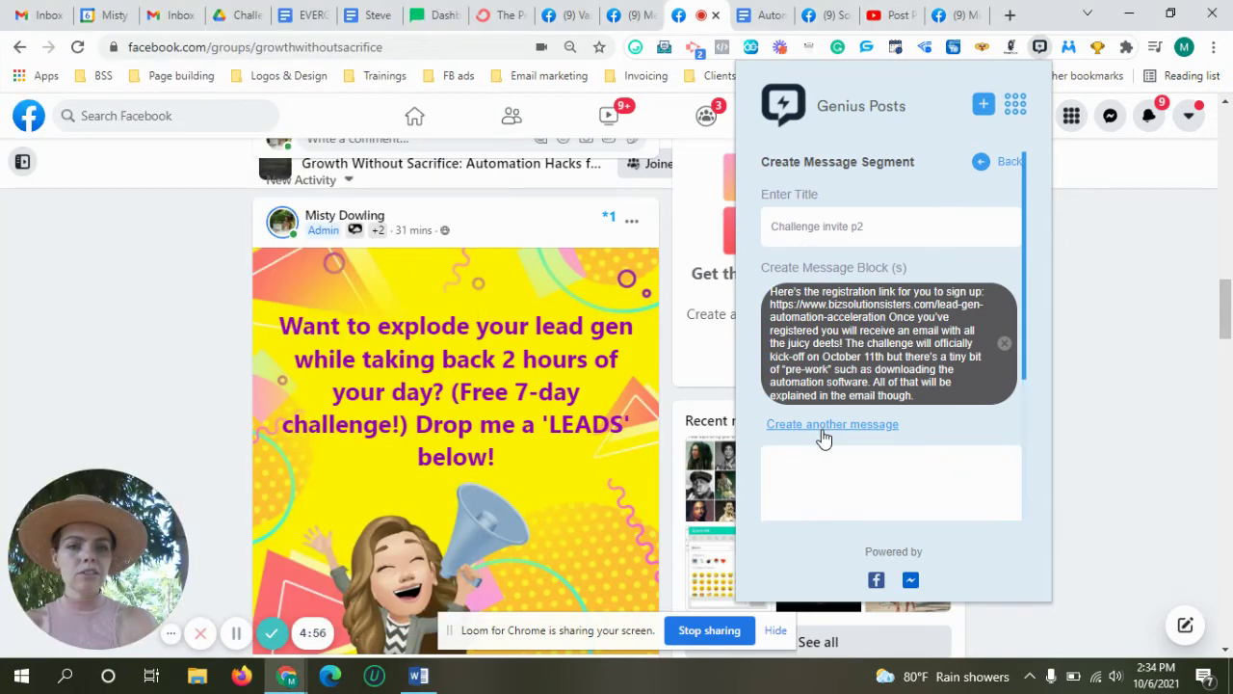
pyautogui.hotkey('ctrl', 'v')
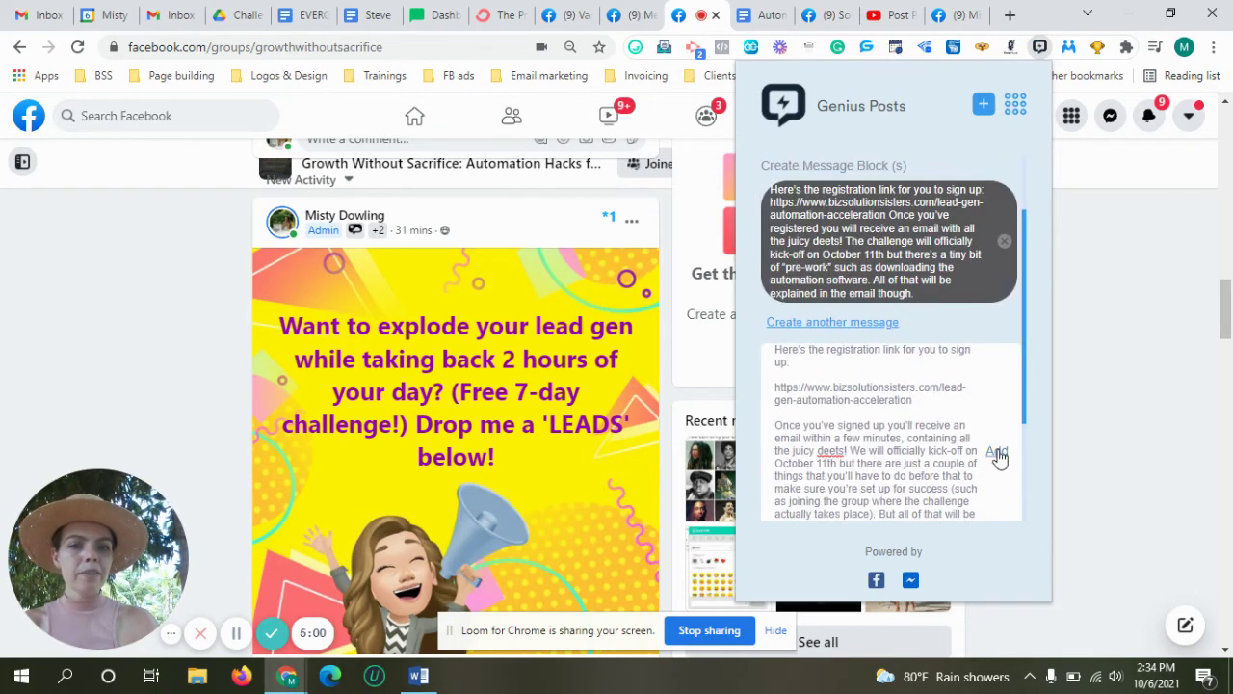
pyautogui.click(998, 453)
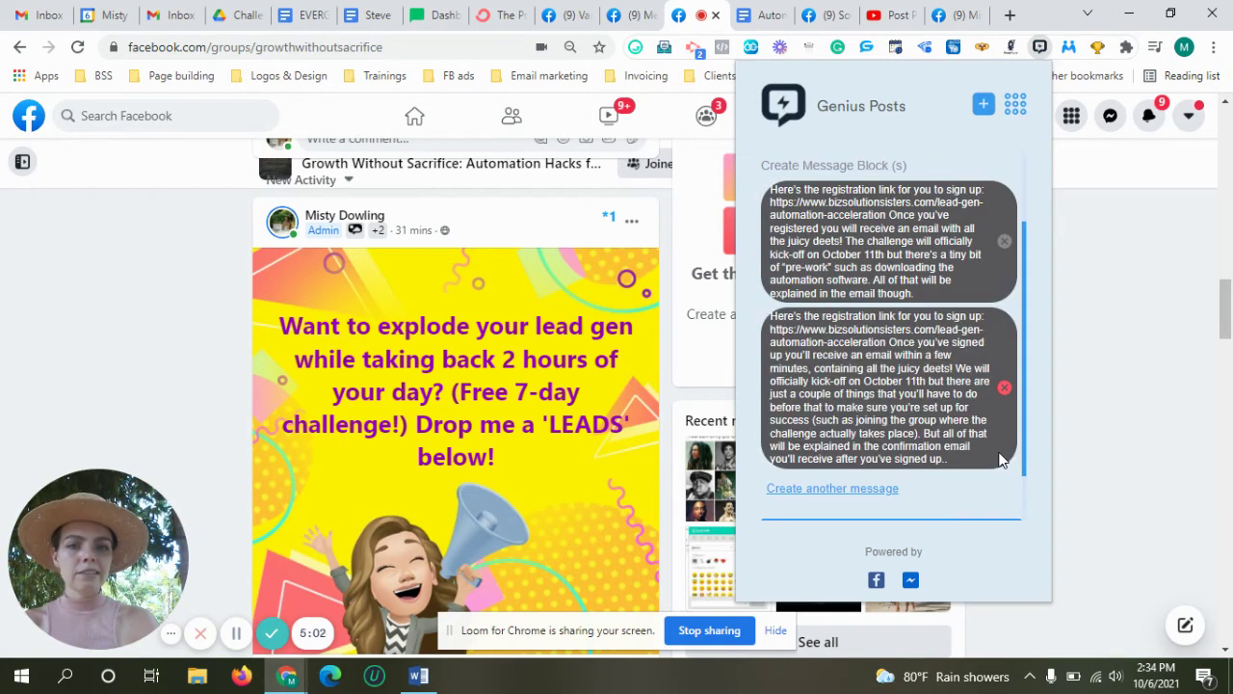
# Step: Add the Word document's last registration-link variation, which mentions checking the spam folder, as a third message block
pyautogui.click(834, 489)
pyautogui.scroll(-1, 836, 486)
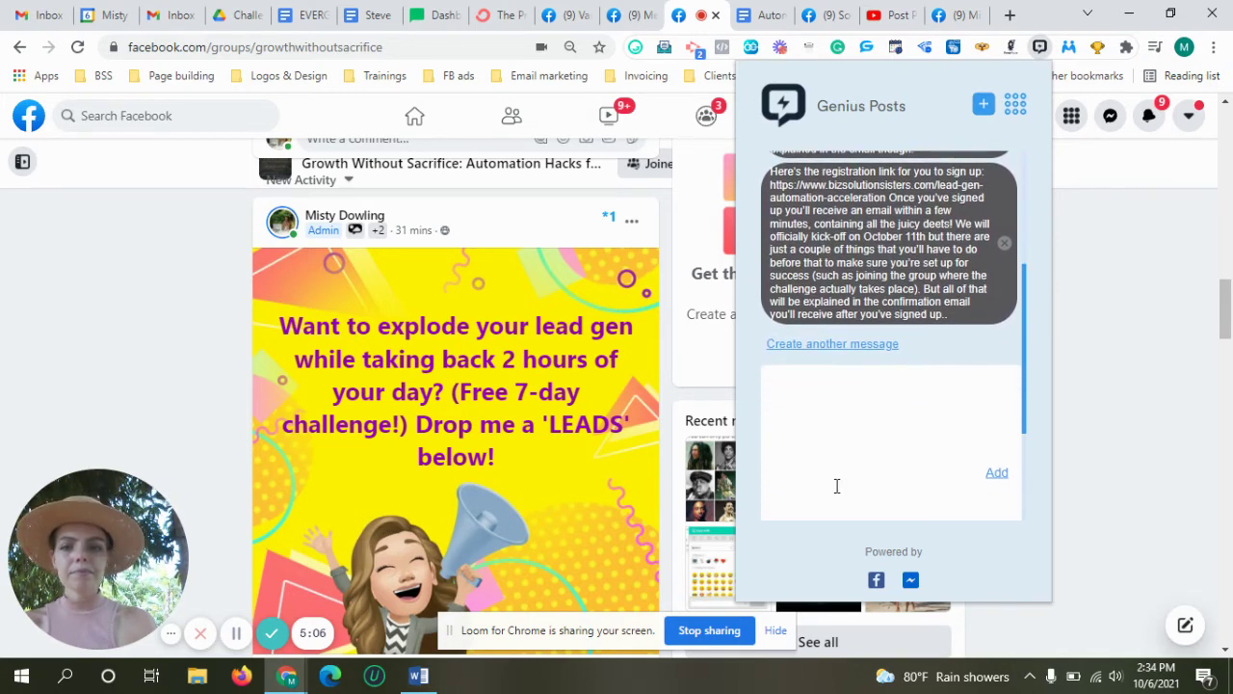
pyautogui.click(420, 677)
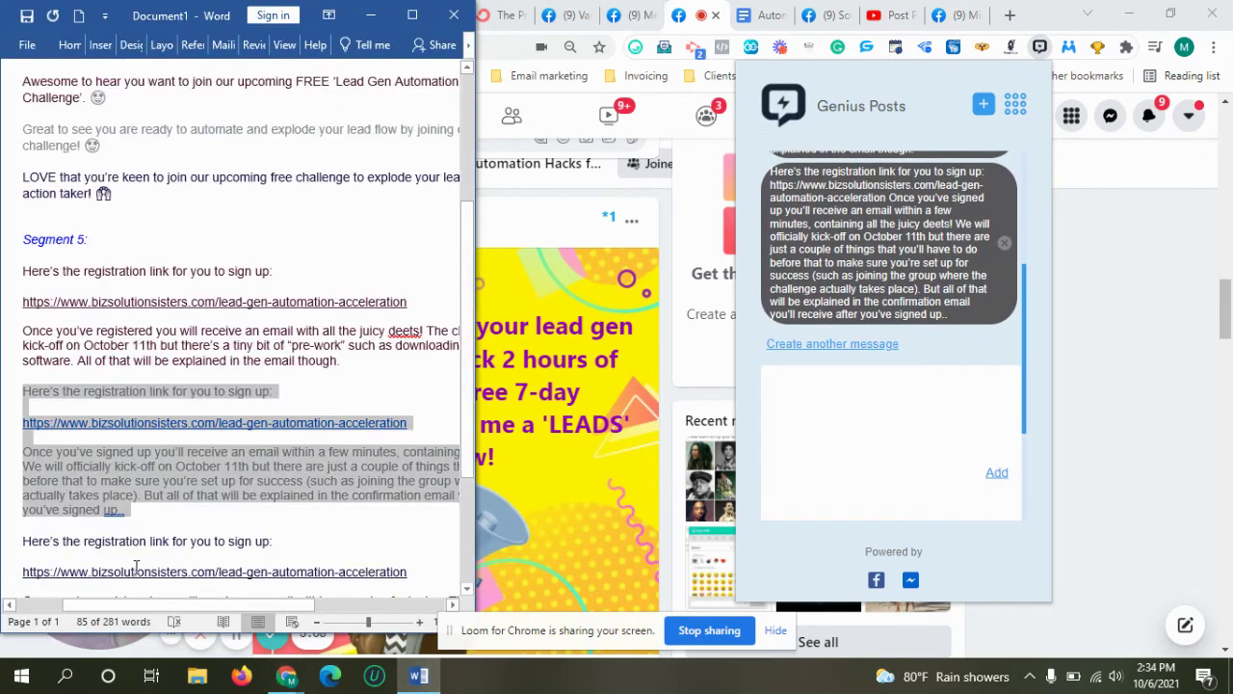
pyautogui.moveTo(23, 541); pyautogui.dragTo(198, 467)
pyautogui.hotkey('ctrl', 'c')
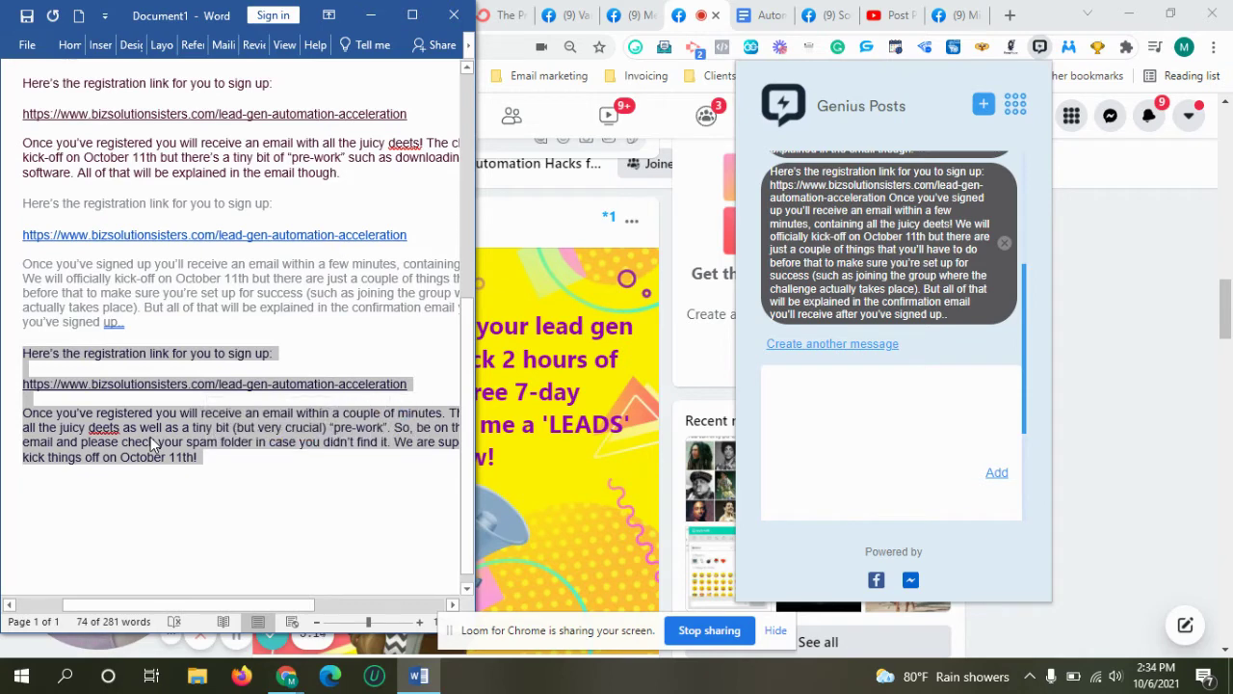
pyautogui.click(951, 444)
pyautogui.hotkey('ctrl', 'v')
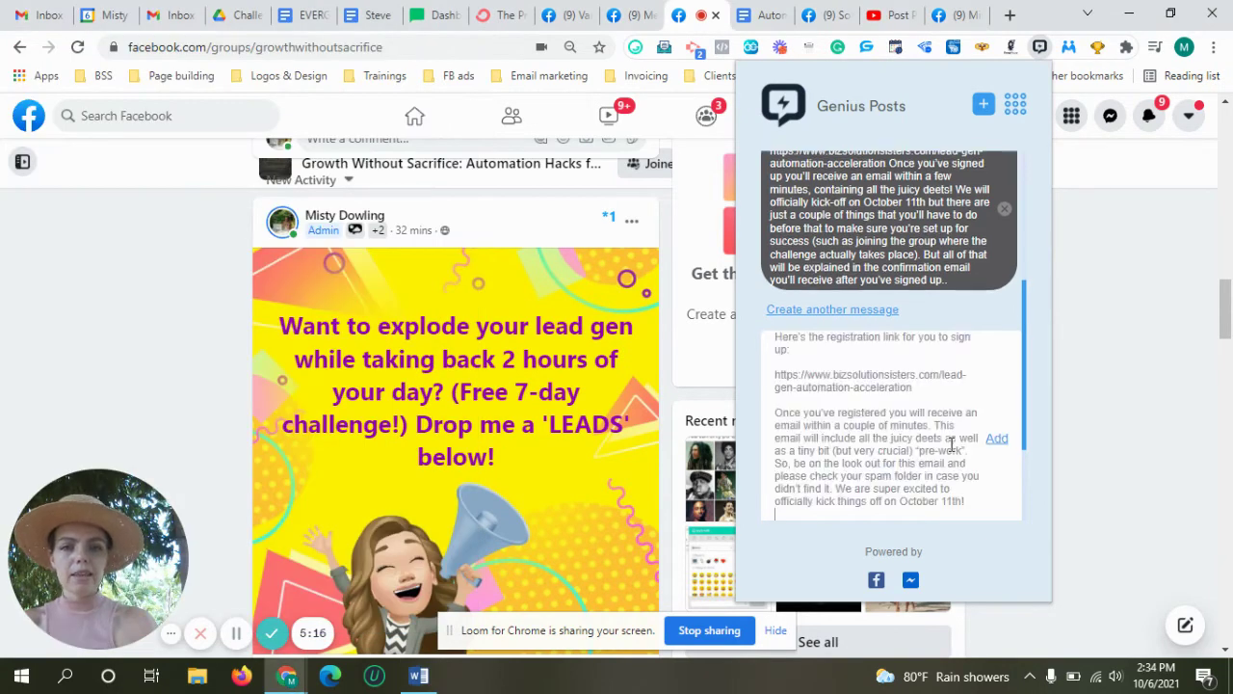
pyautogui.click(995, 441)
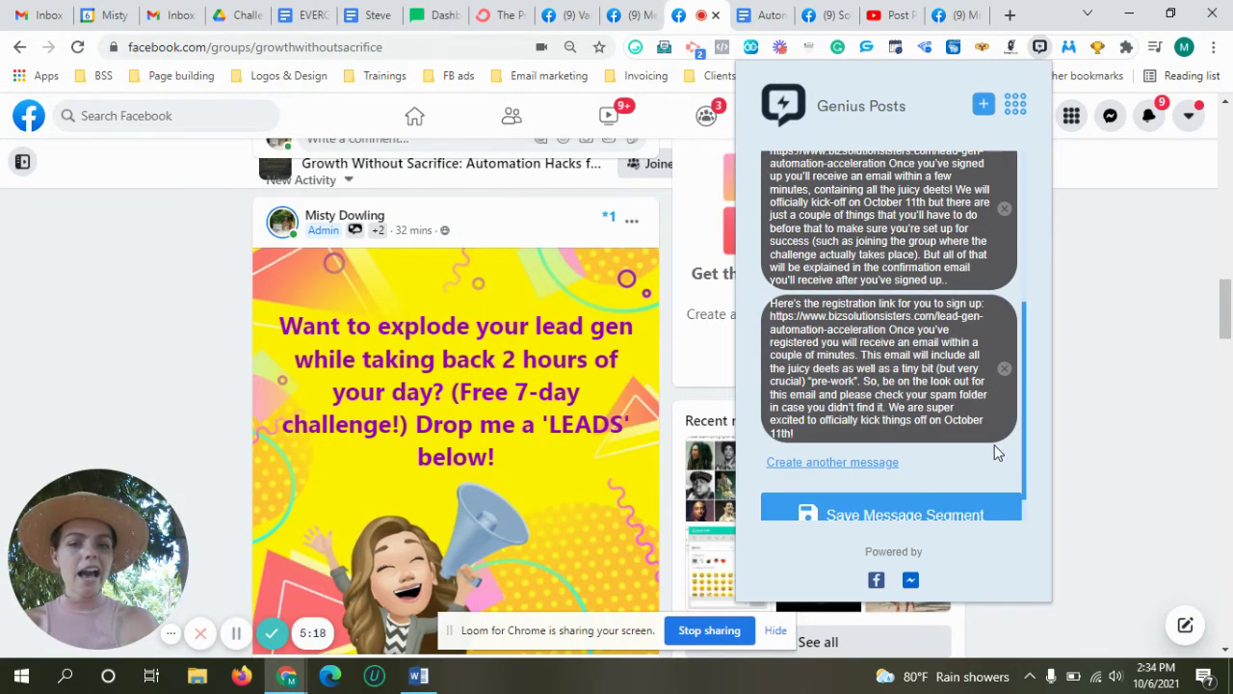
# Step: Review the three message blocks and save the "Challenge invite p2" message segment
pyautogui.scroll(3, 1022, 445)
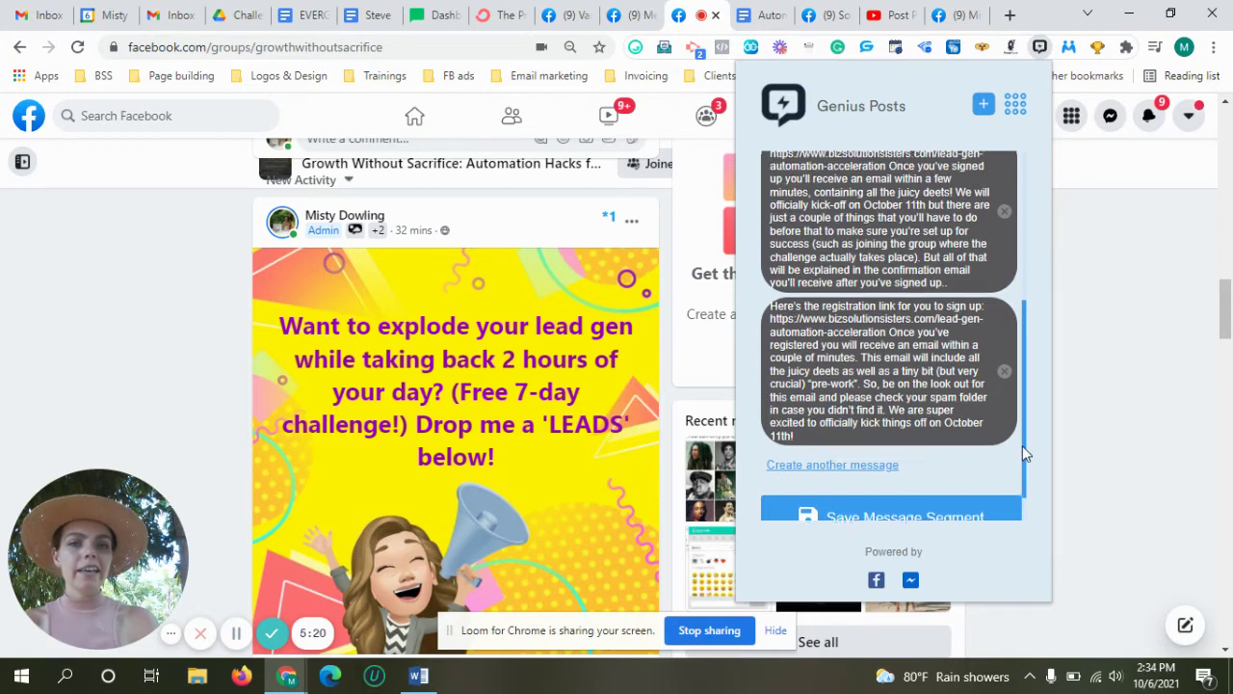
pyautogui.scroll(3, 1011, 380)
pyautogui.scroll(-6, 1022, 424)
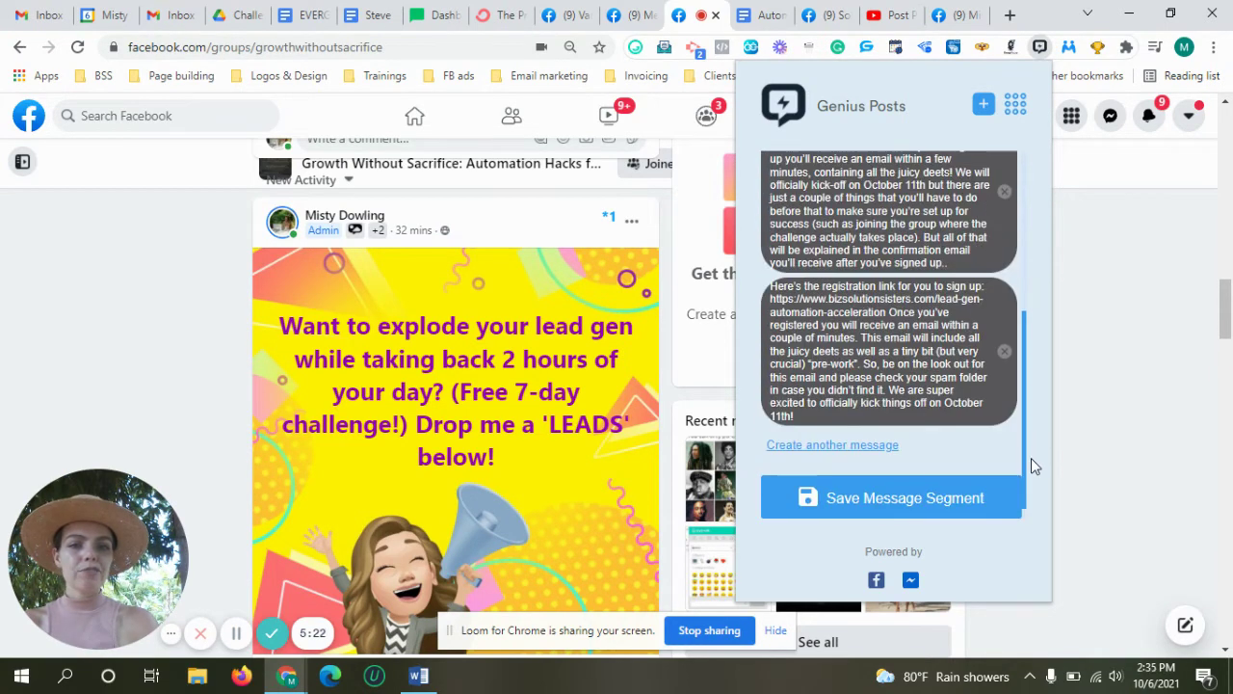
pyautogui.click(925, 501)
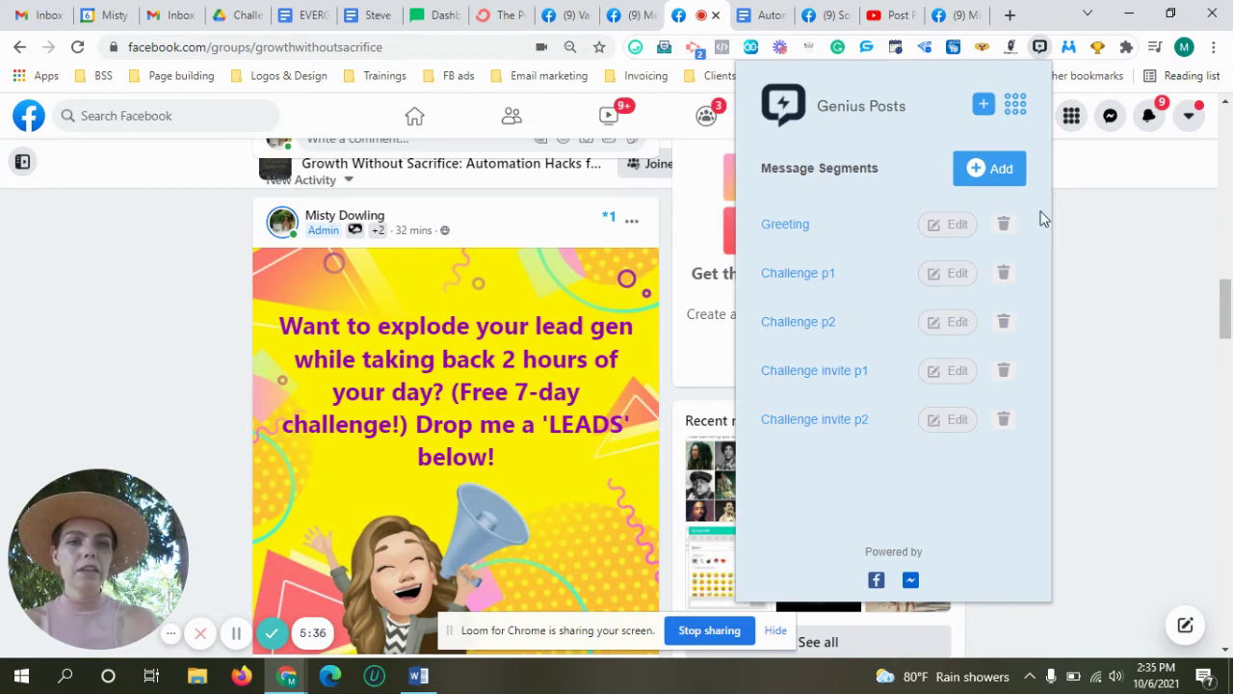
# Step: Start a new message group and title it "Challenge invite October"
pyautogui.click(1017, 113)
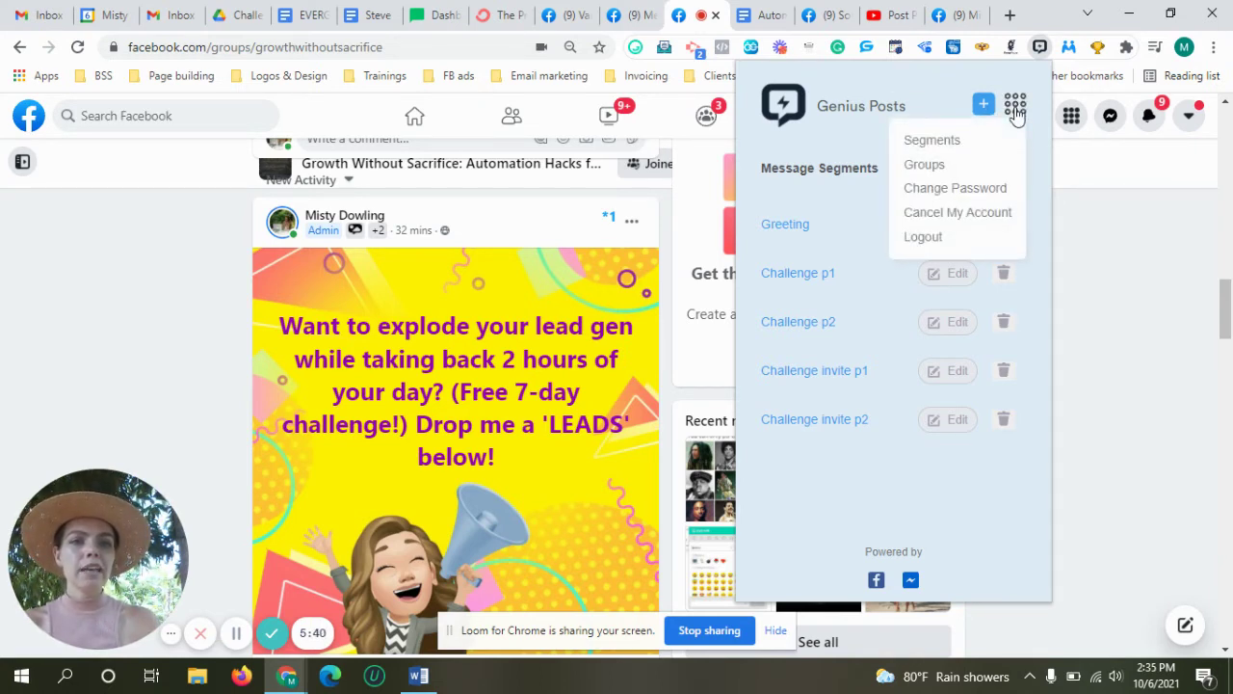
pyautogui.click(924, 166)
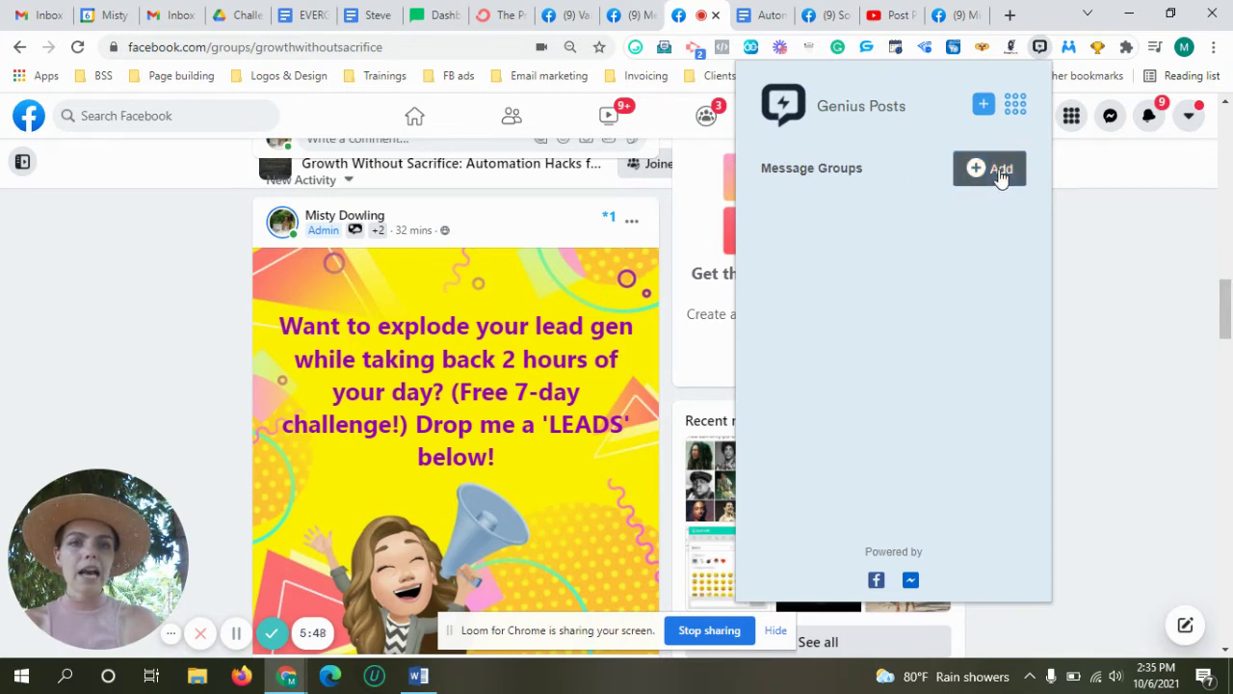
pyautogui.click(971, 169)
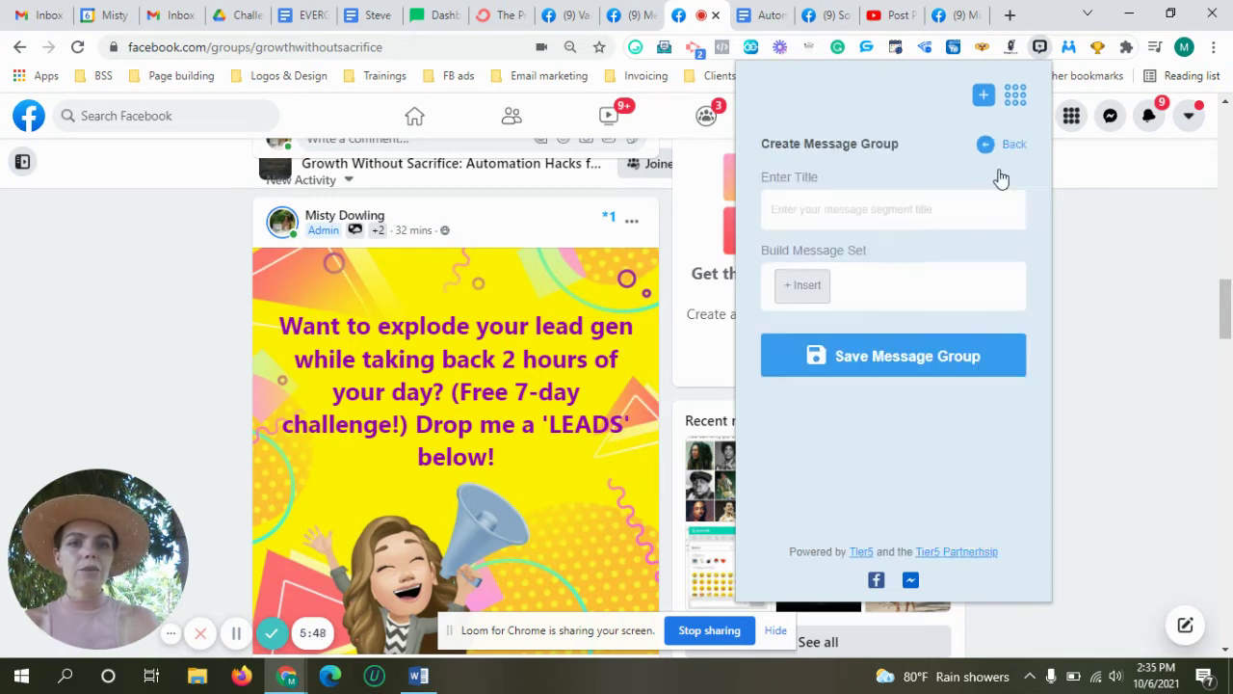
pyautogui.click(895, 230)
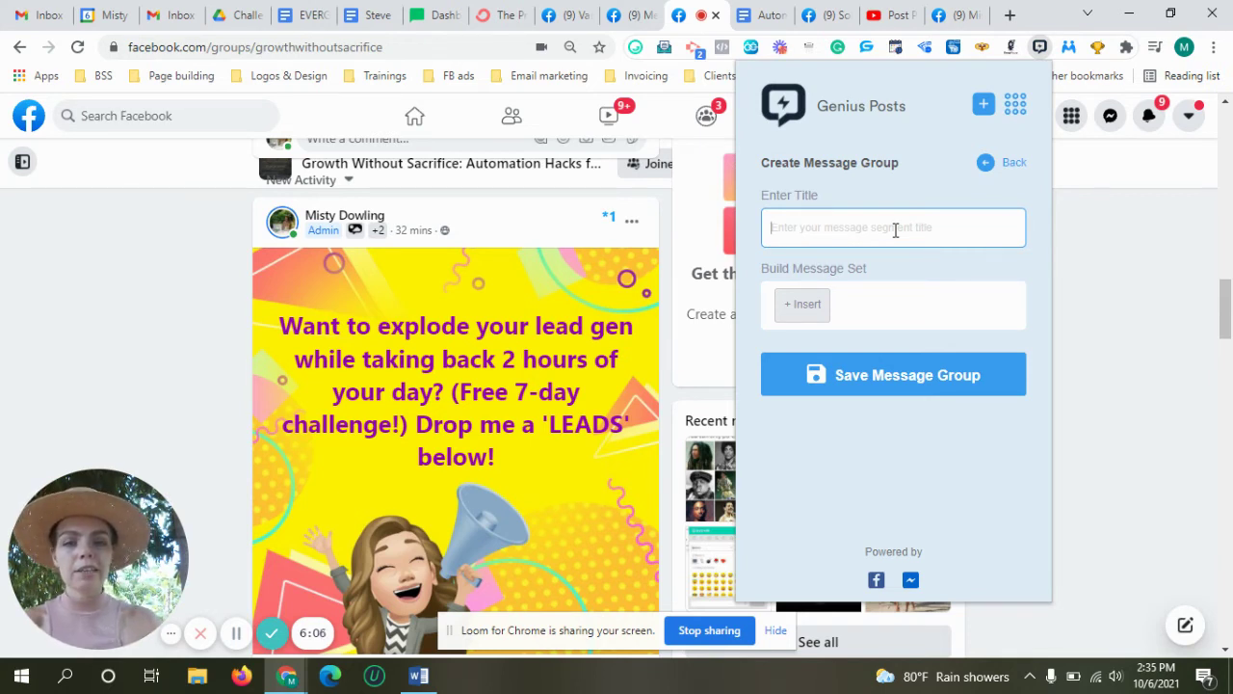
pyautogui.write('Challe')
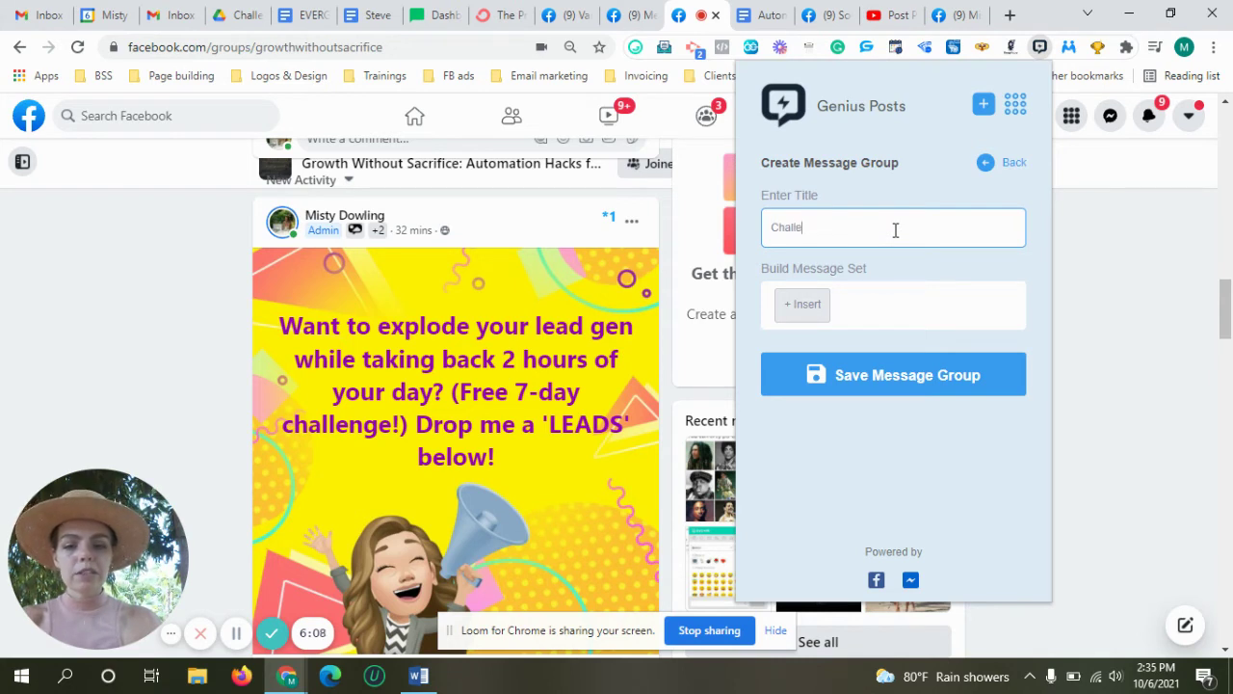
pyautogui.write('nge in')
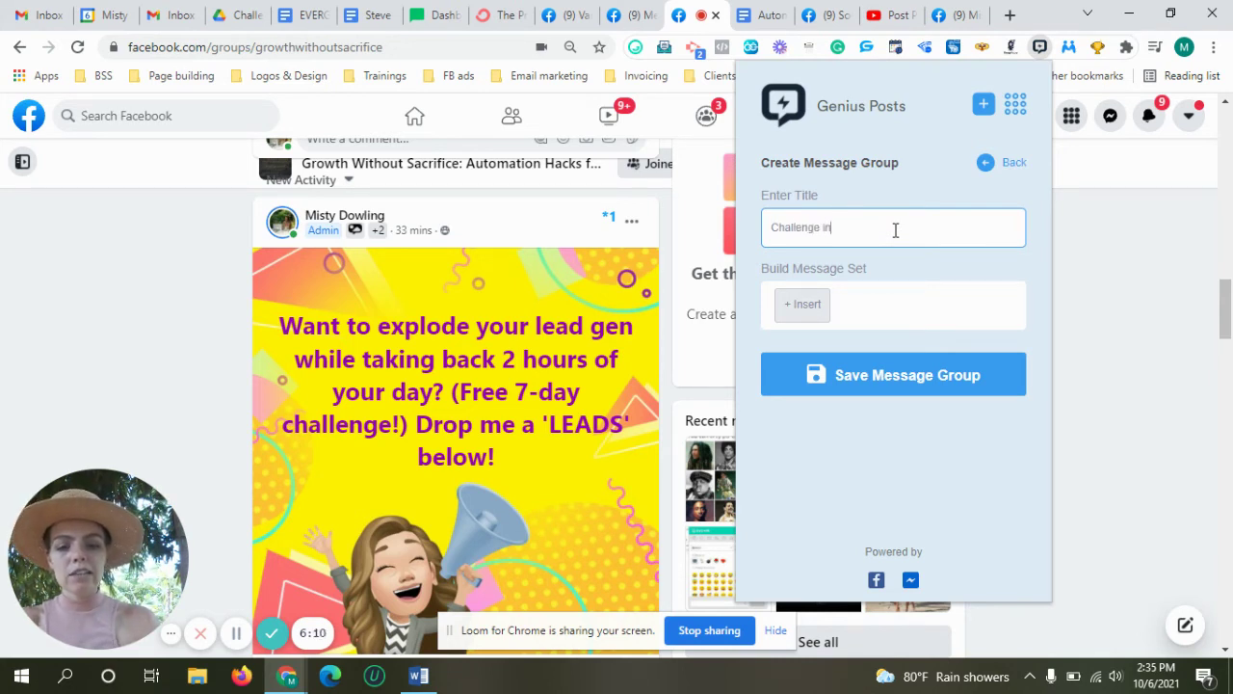
pyautogui.write('vite')
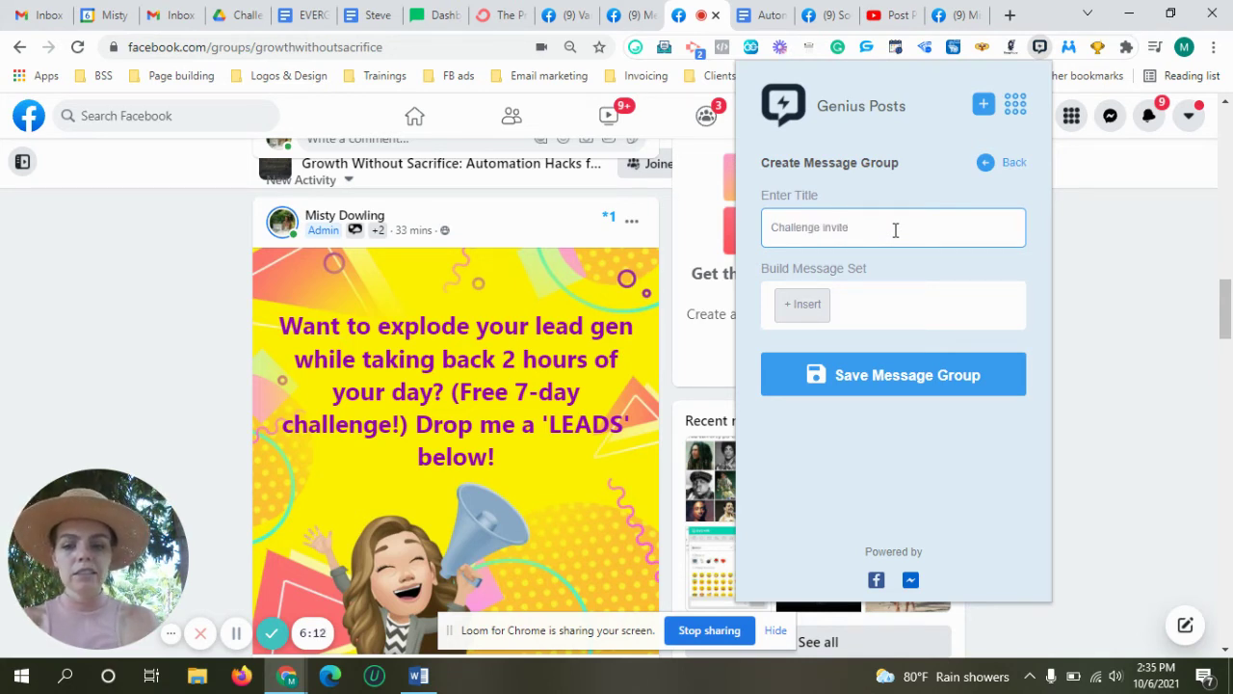
pyautogui.write(' October')
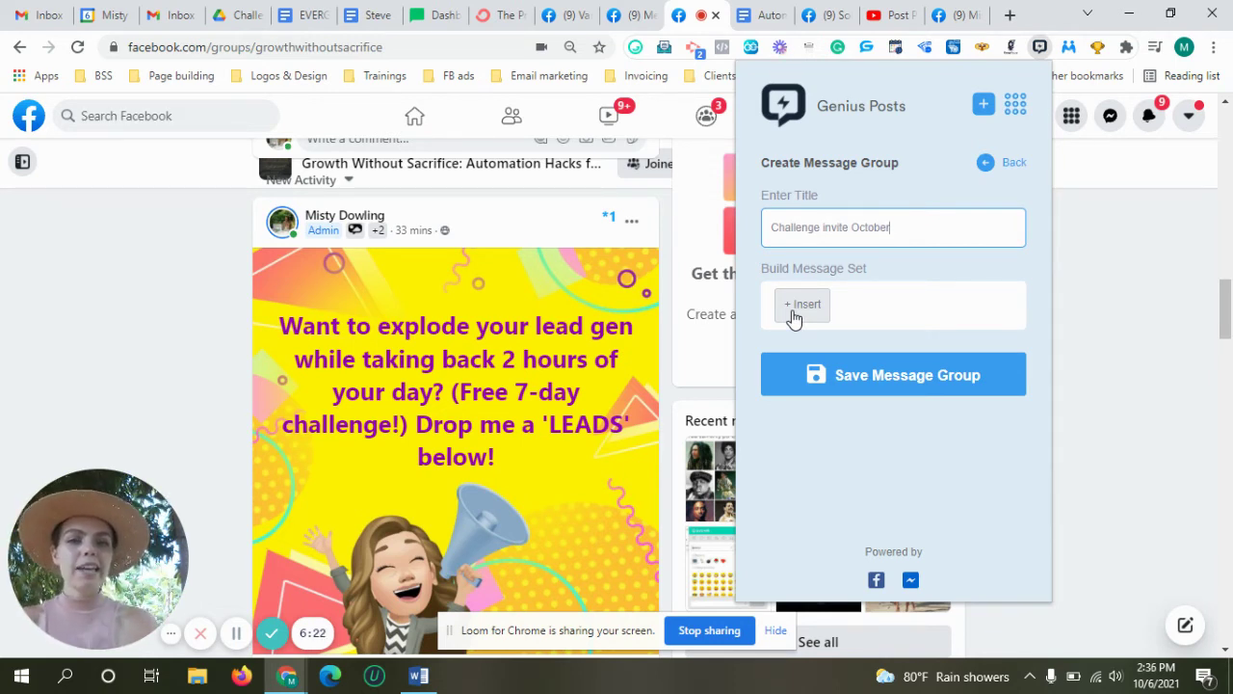
# Step: Insert the Greeting and "Challenge invite p1" message segments into the group's message set
pyautogui.click(793, 310)
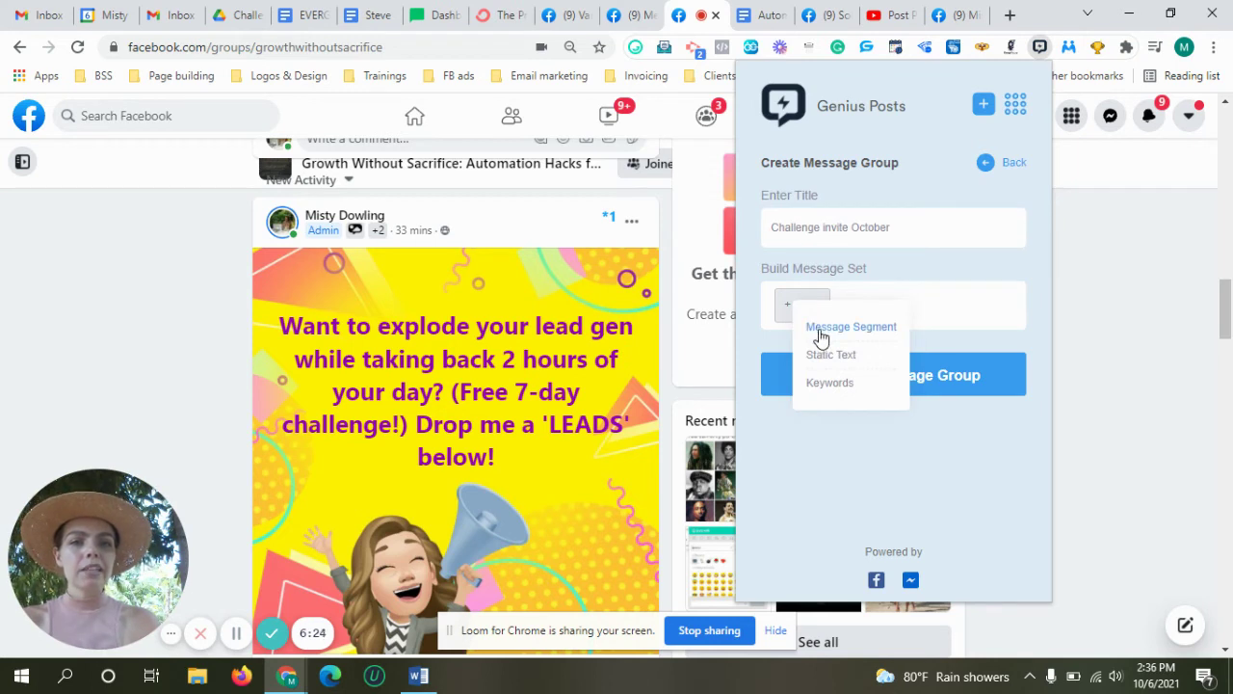
pyautogui.click(821, 328)
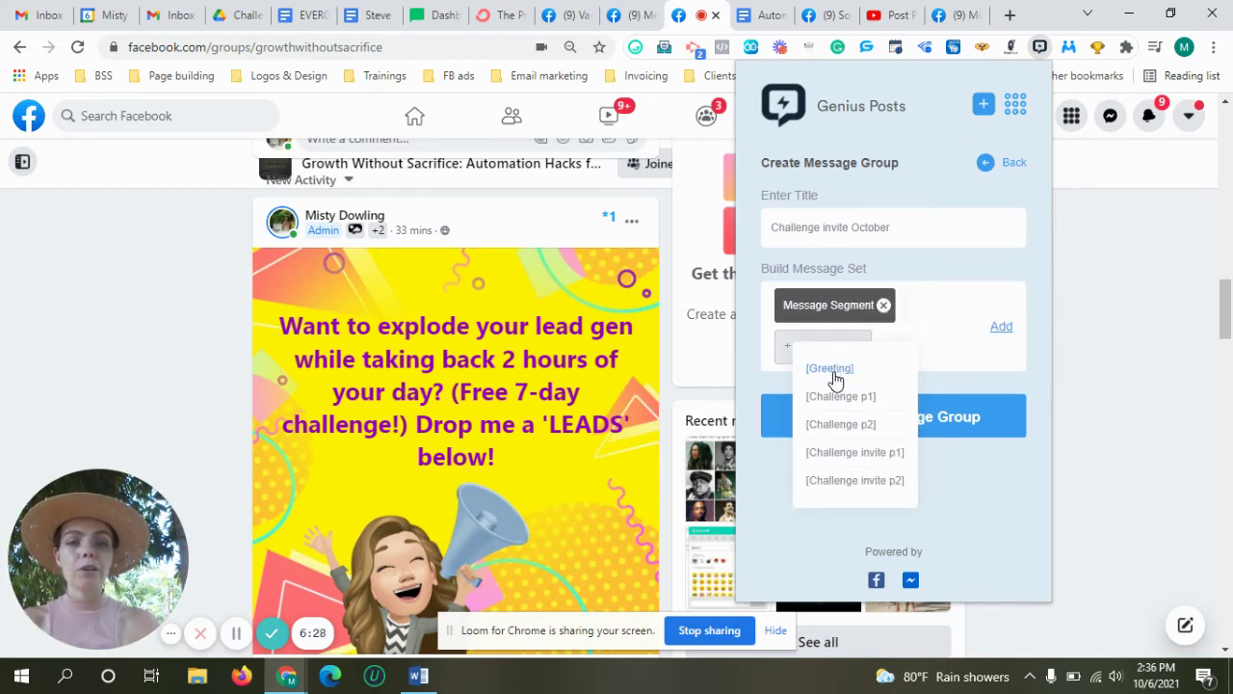
pyautogui.click(834, 378)
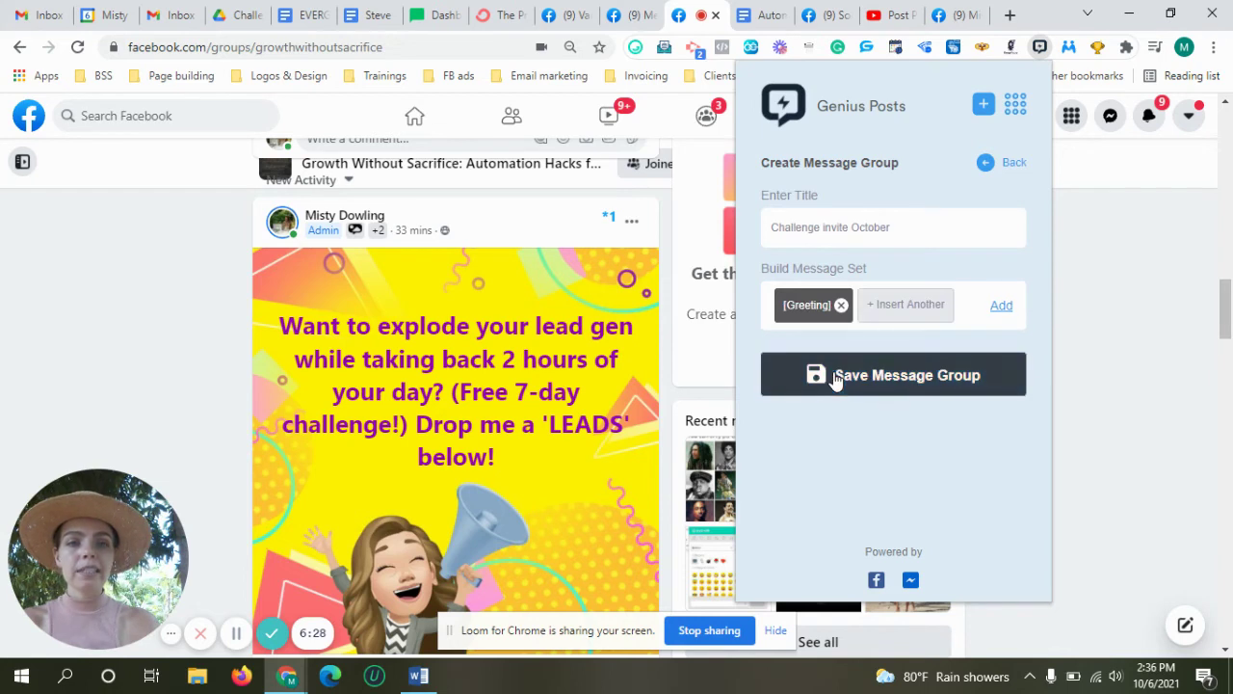
pyautogui.click(908, 310)
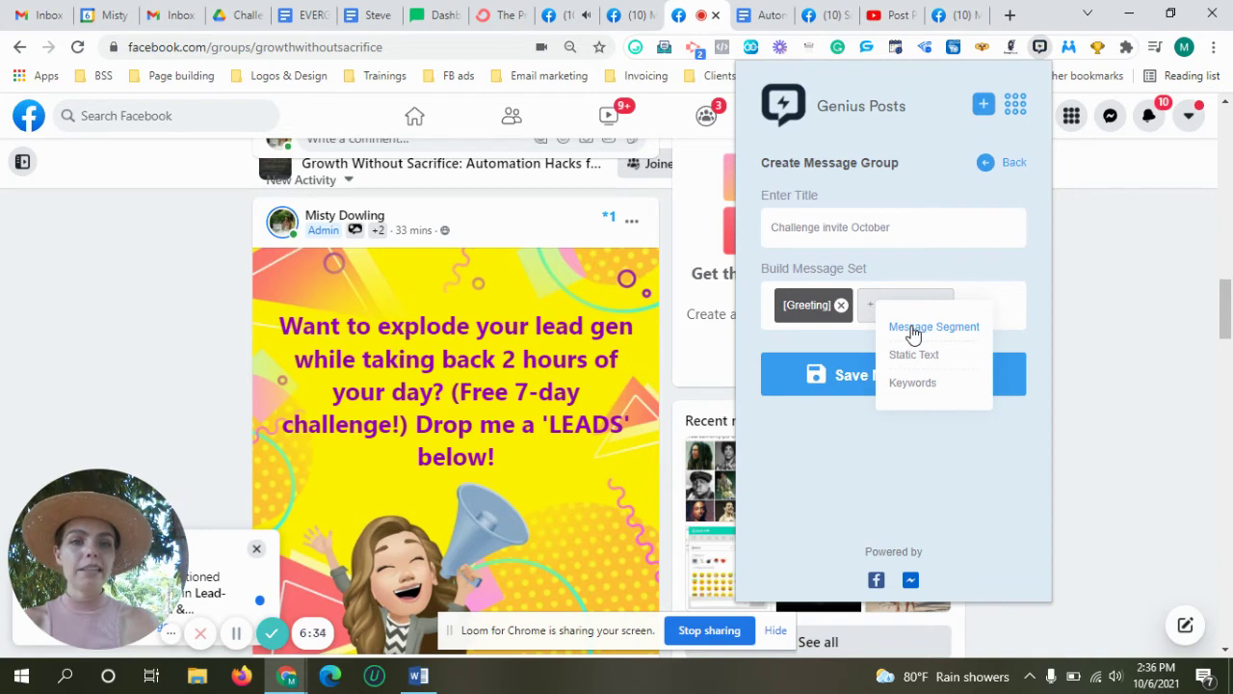
pyautogui.click(913, 329)
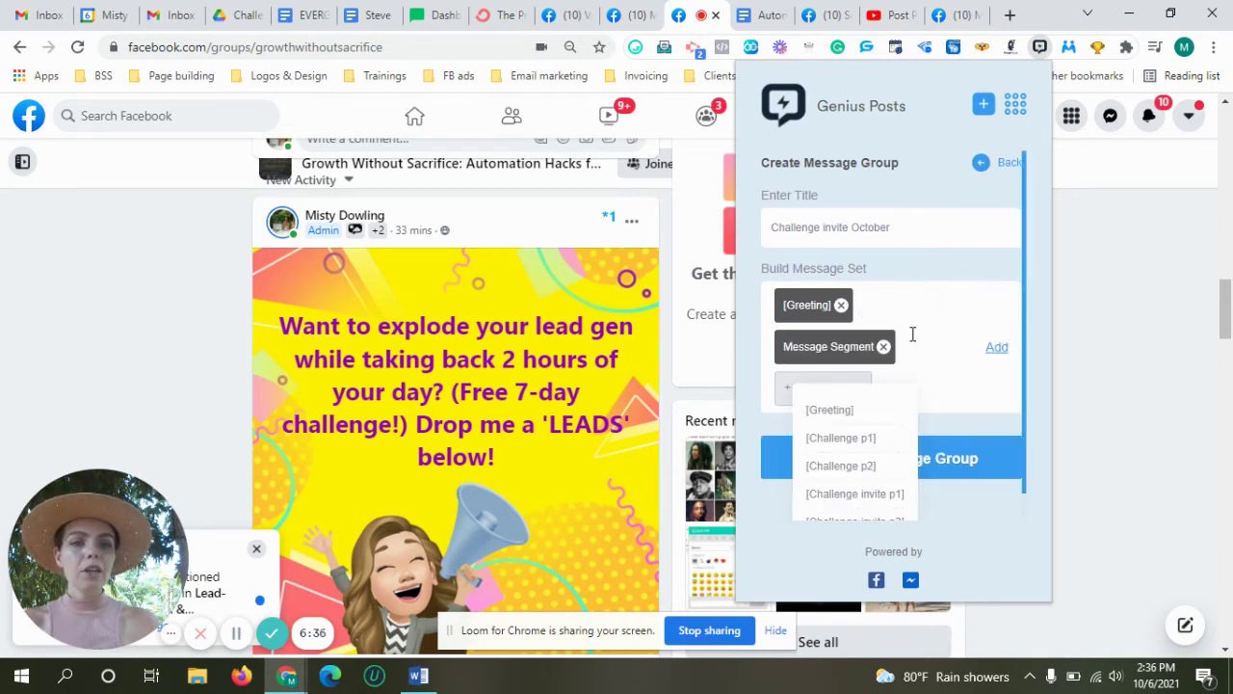
pyautogui.click(881, 497)
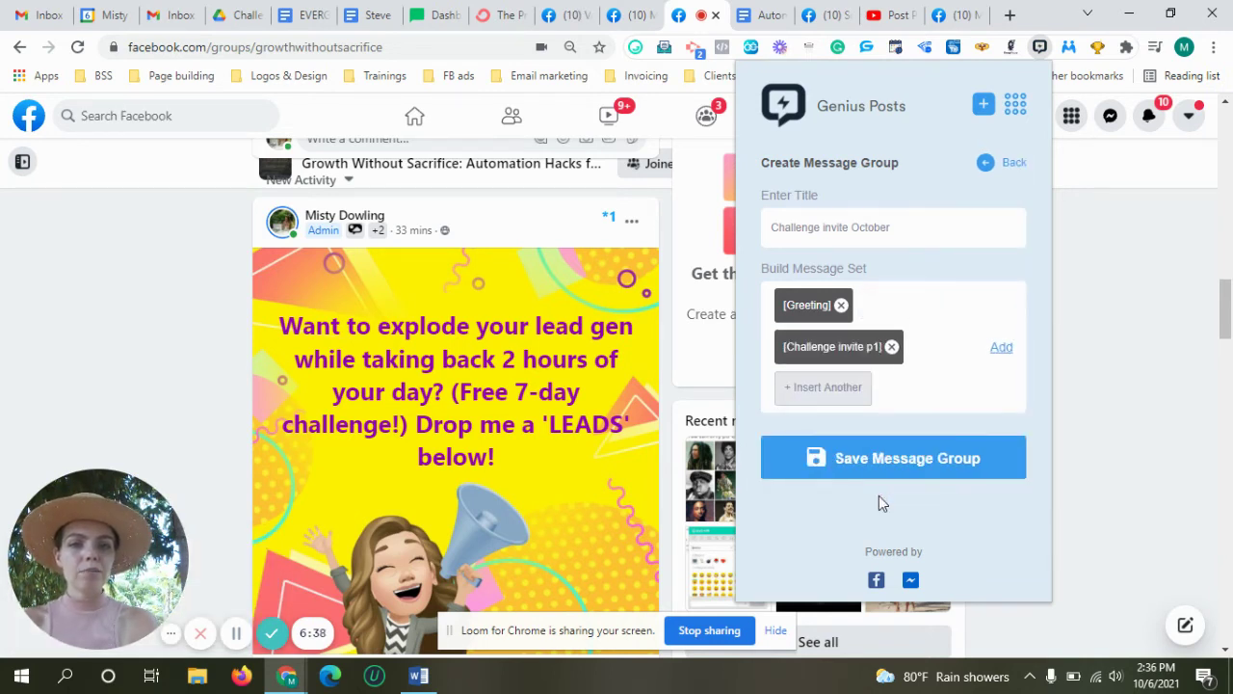
# Step: Insert the "Challenge invite p2" message segment as the third item of the message set
pyautogui.click(804, 395)
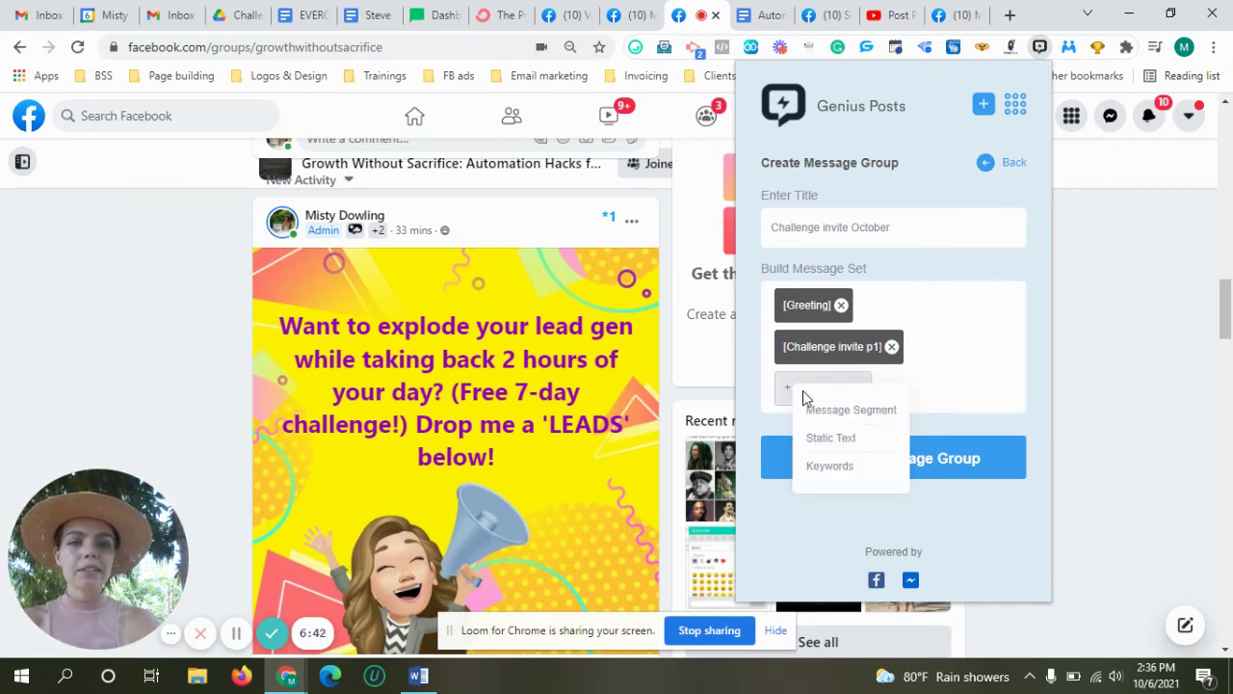
pyautogui.click(816, 411)
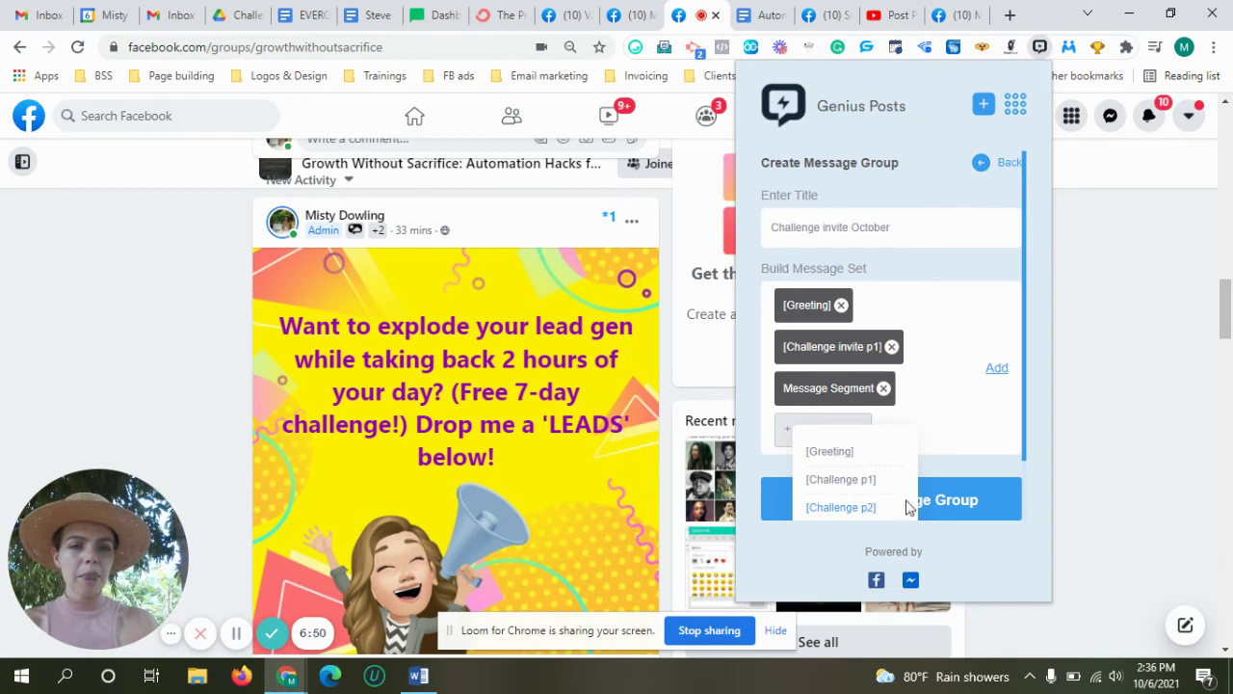
pyautogui.scroll(-2, 1023, 468)
pyautogui.scroll(-3, 1023, 472)
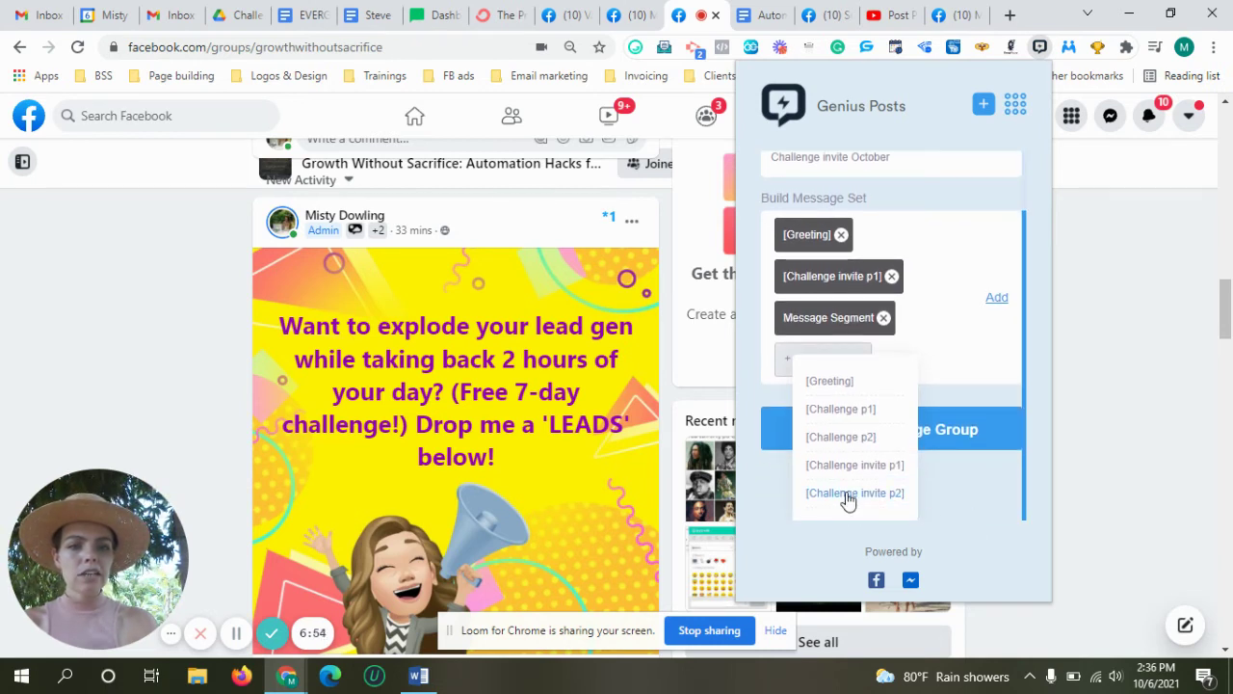
pyautogui.click(848, 494)
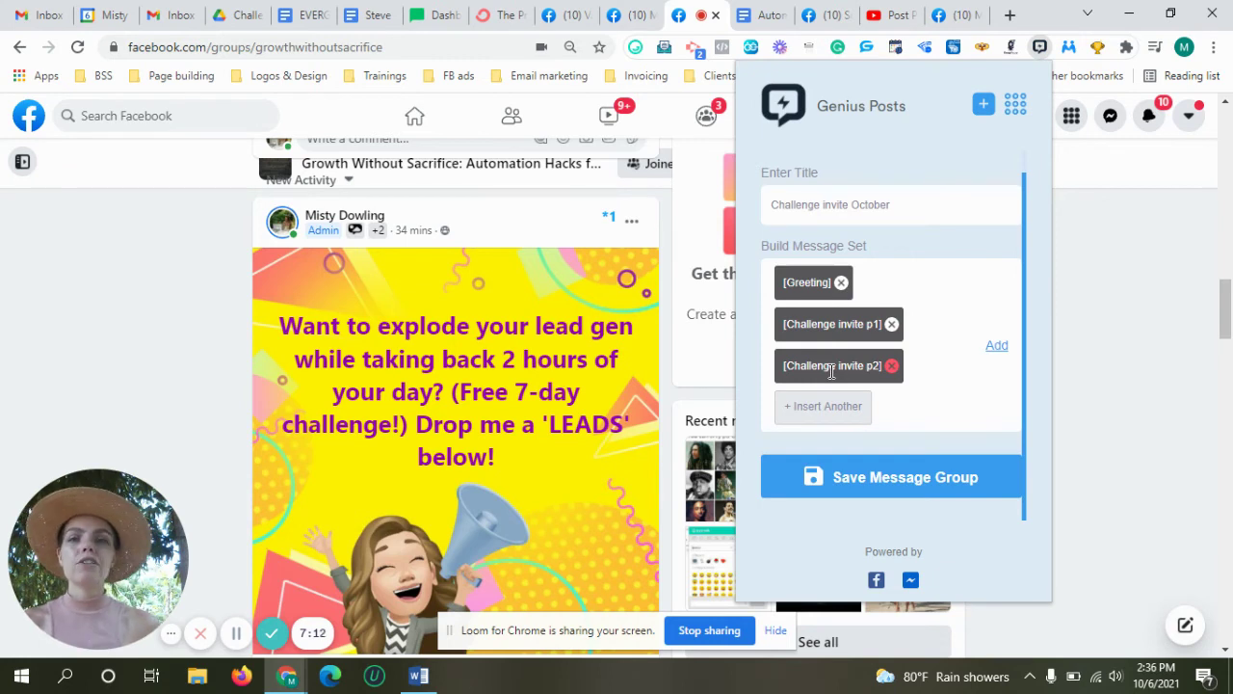
# Step: Add the built message set to the group and save the message group
pyautogui.click(997, 346)
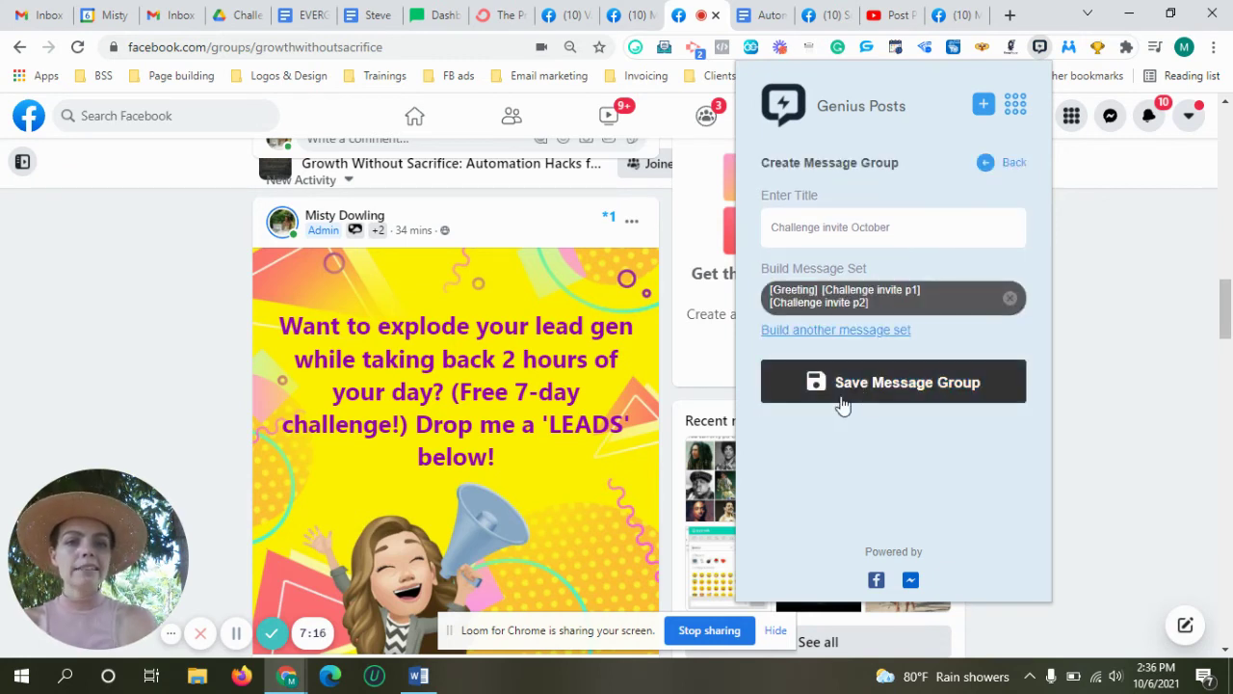
pyautogui.click(878, 384)
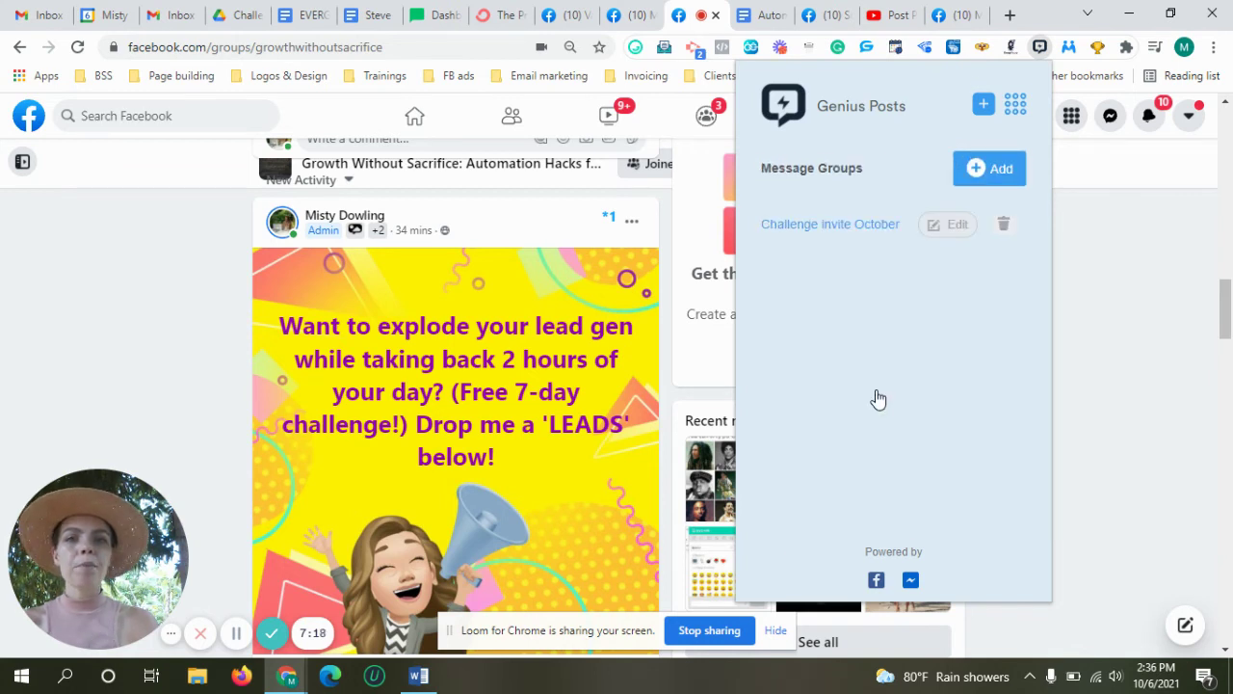